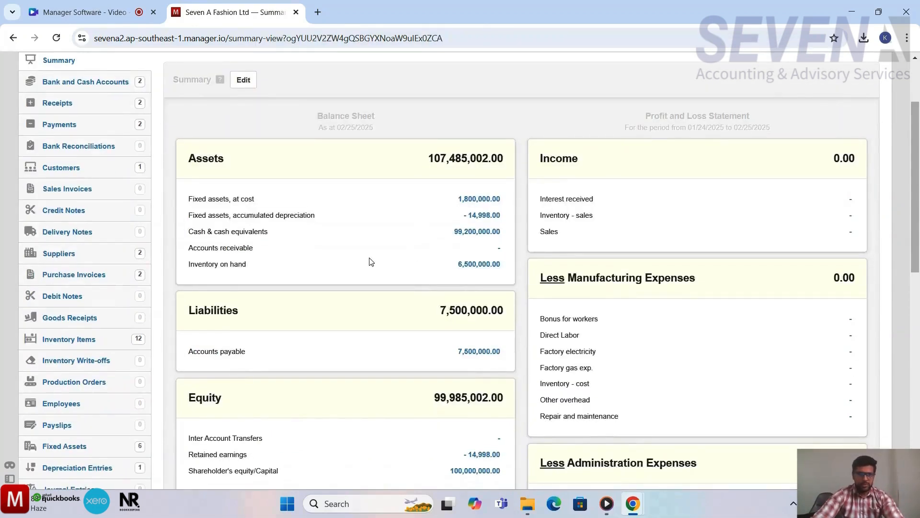
- Open the list of inventory items and start a new inventory item
{"action": "scroll", "coordinate": [93, 357], "scroll_direction": "down", "scroll_amount": 1}
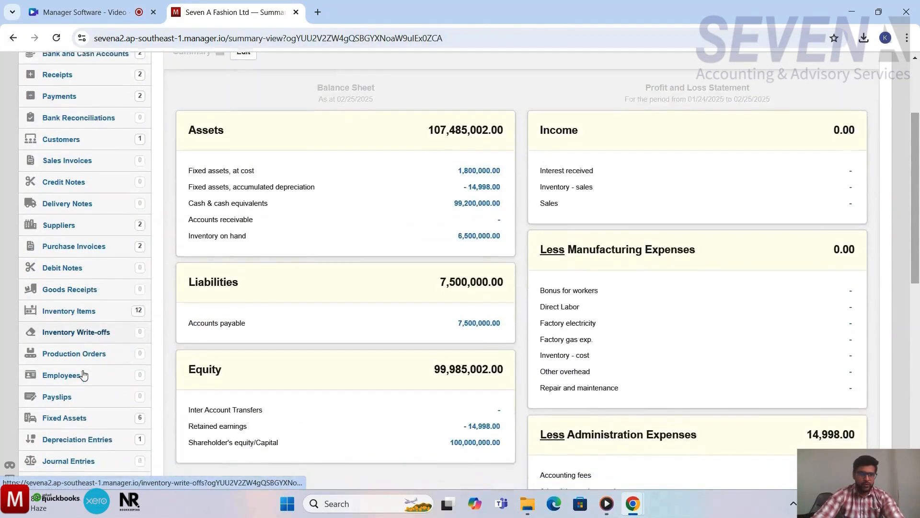
{"action": "left_click", "coordinate": [71, 305]}
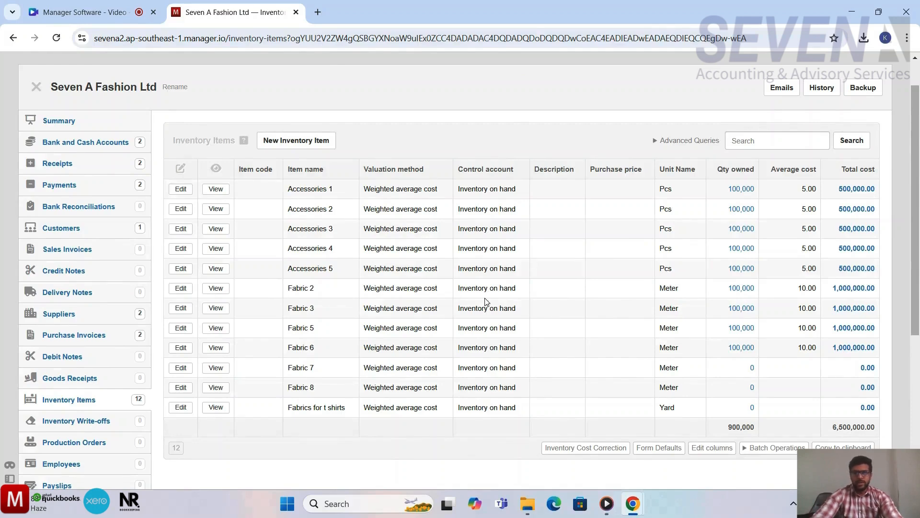
{"action": "scroll", "coordinate": [485, 301], "scroll_direction": "up", "scroll_amount": 1}
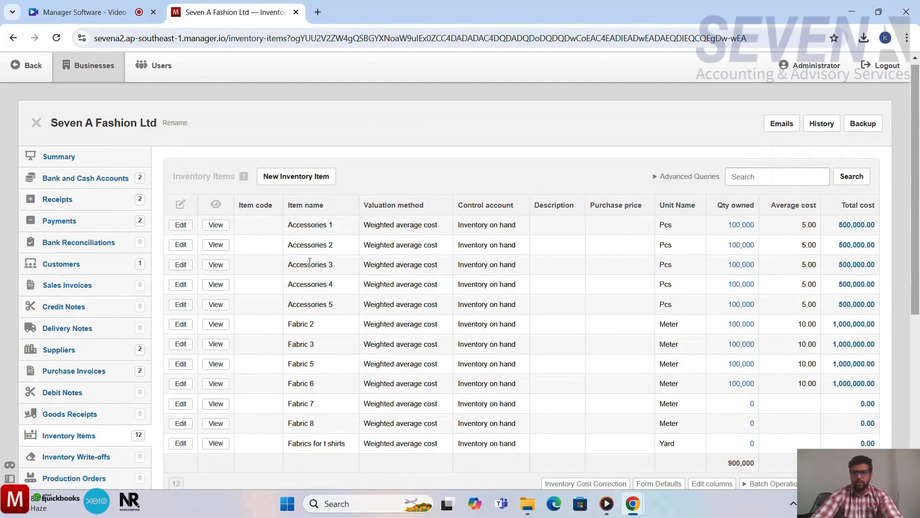
{"action": "left_click", "coordinate": [313, 183]}
{"action": "scroll", "coordinate": [481, 299], "scroll_direction": "down", "scroll_amount": 1}
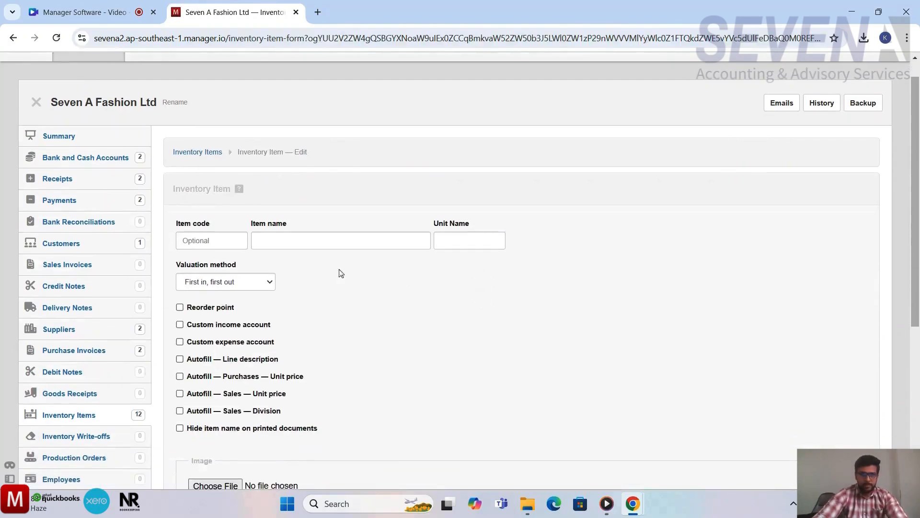
- Name the new inventory item "T Shirt Style No. 001 White Color"
{"action": "left_click", "coordinate": [328, 235]}
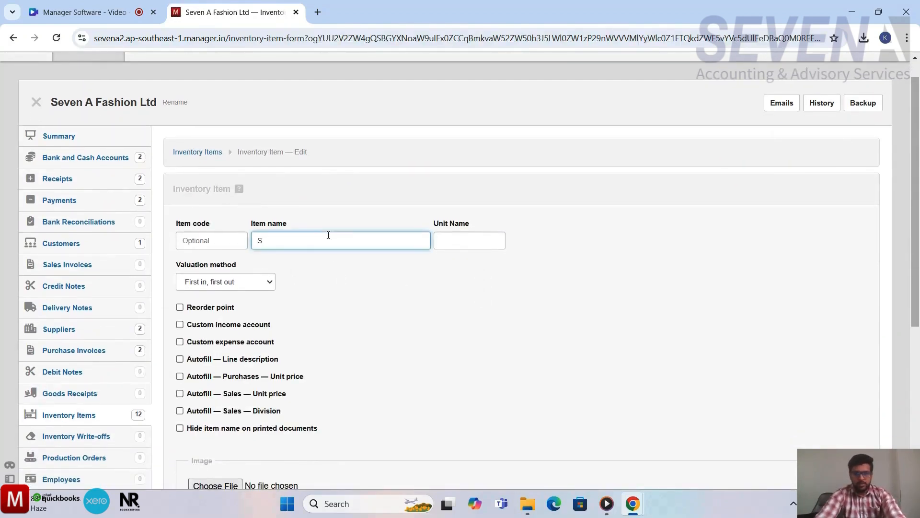
{"action": "key", "text": "BackSpace"}
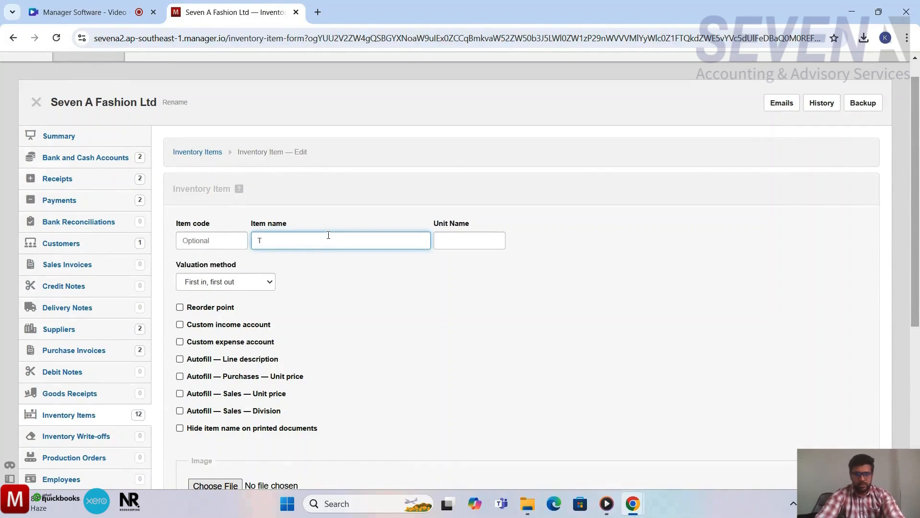
{"action": "type", "text": "T shir"}
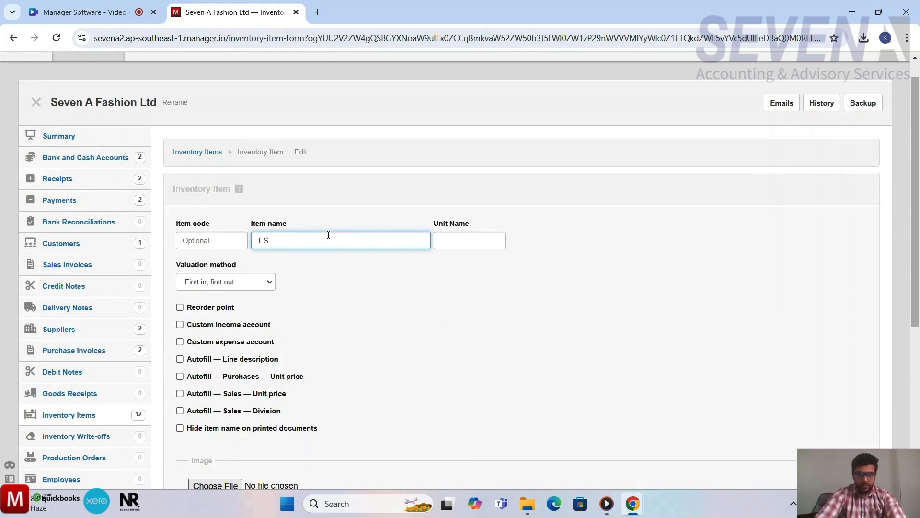
{"action": "type", "text": "hirt s"}
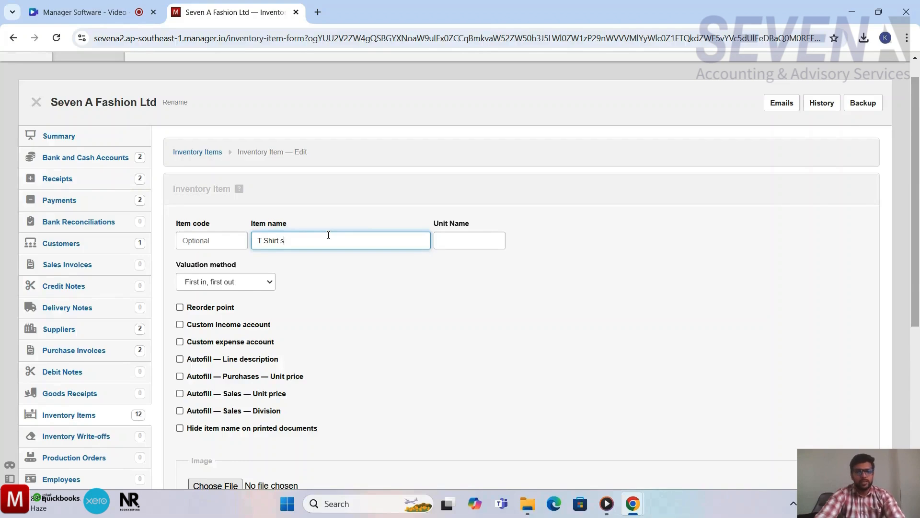
{"action": "key", "text": "BackSpace"}
{"action": "type", "text": "sT"}
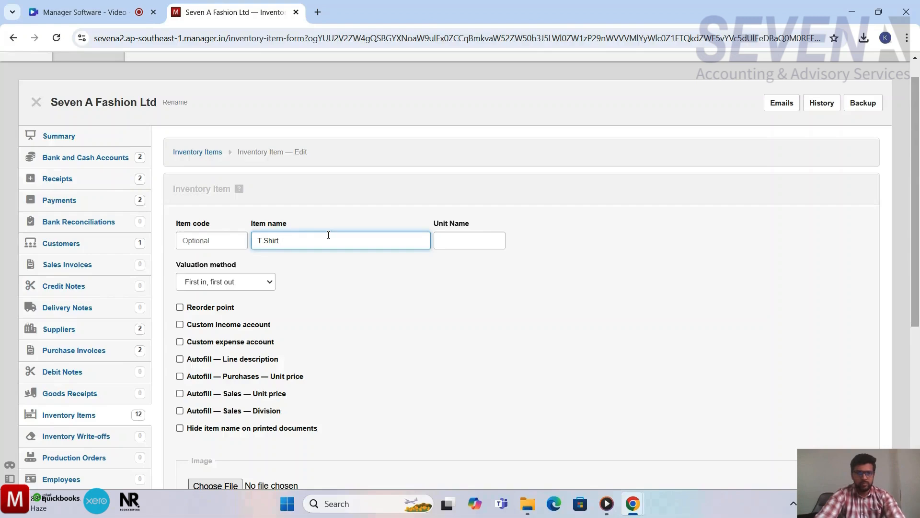
{"action": "type", "text": "u"}
{"action": "type", "text": "yle No"}
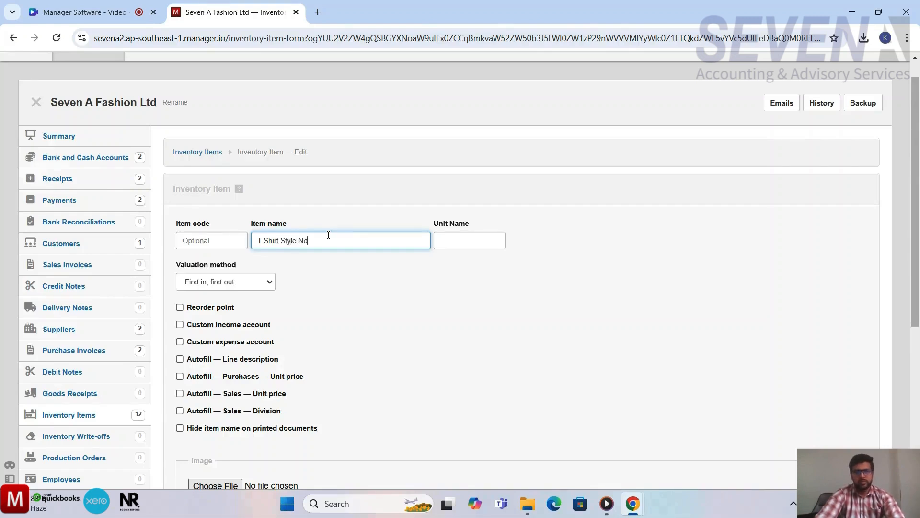
{"action": "type", "text": ". 001"}
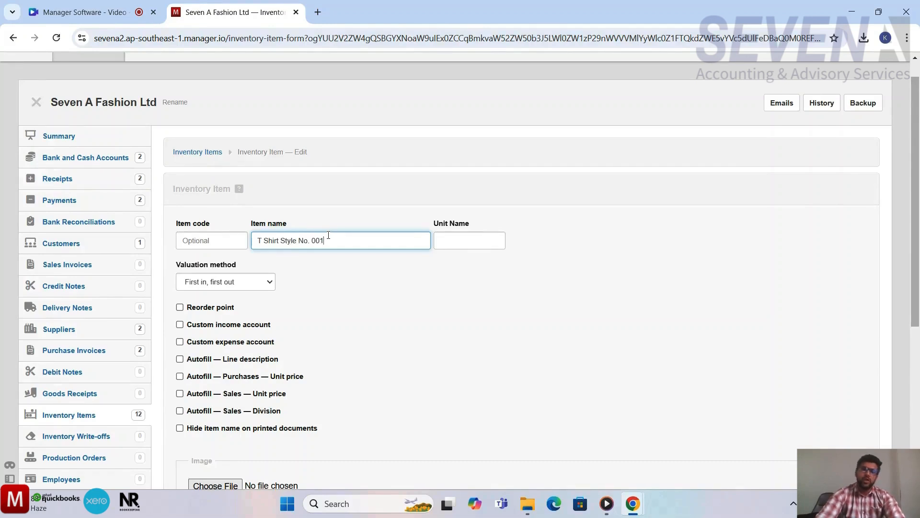
{"action": "type", "text": " Whie"}
{"action": "key", "text": "BackSpace"}
{"action": "type", "text": "te "}
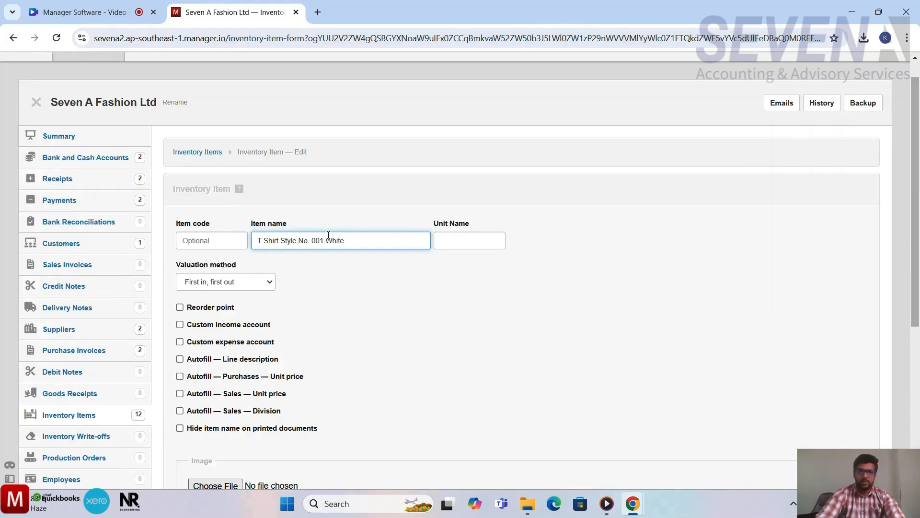
{"action": "type", "text": "Color"}
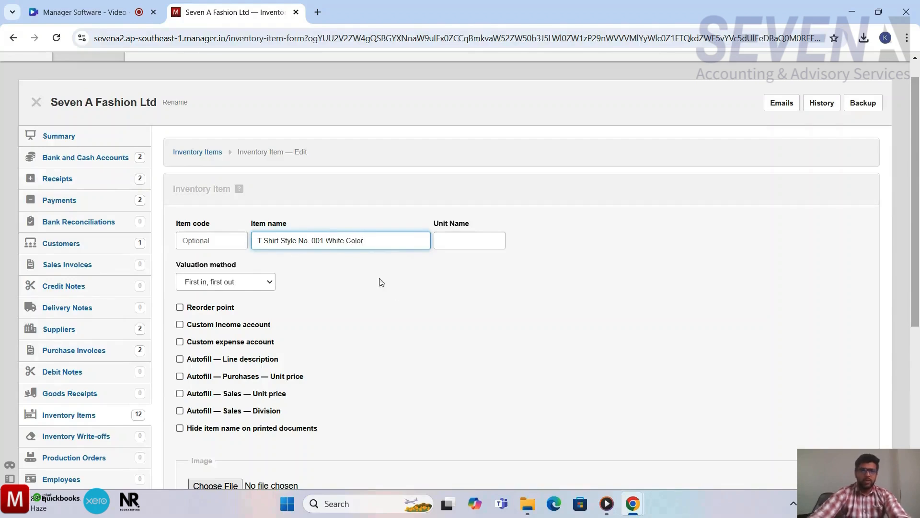
{"action": "left_click", "coordinate": [398, 296]}
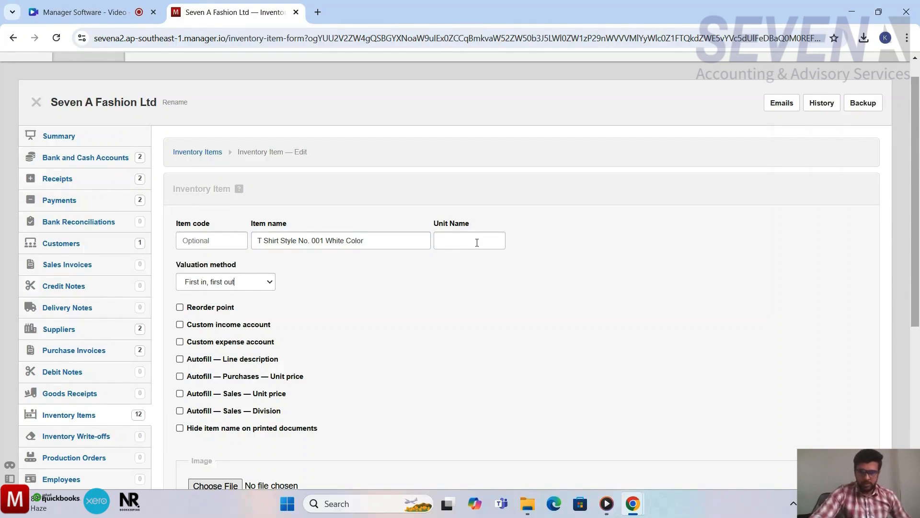
- Set the item's valuation method to Weighted average cost and its unit name to Pcs
{"action": "left_click", "coordinate": [259, 285]}
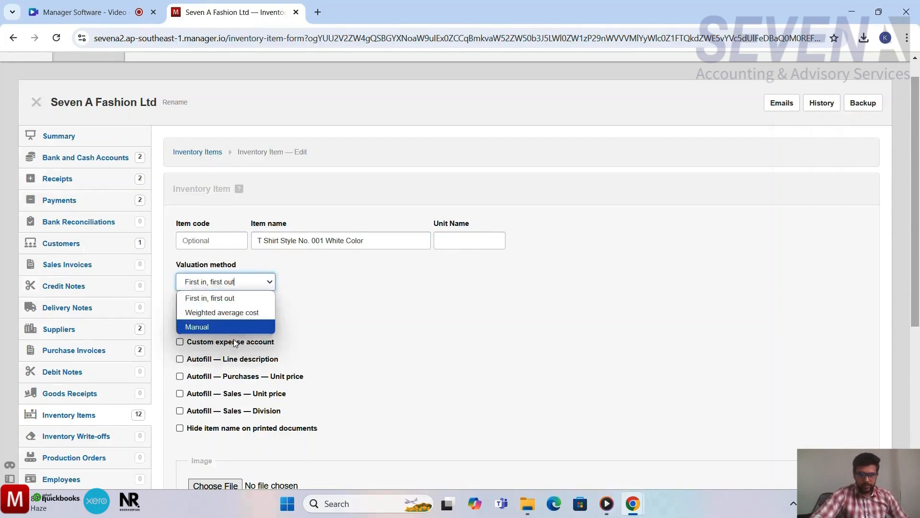
{"action": "left_click", "coordinate": [222, 312]}
{"action": "left_click", "coordinate": [473, 240]}
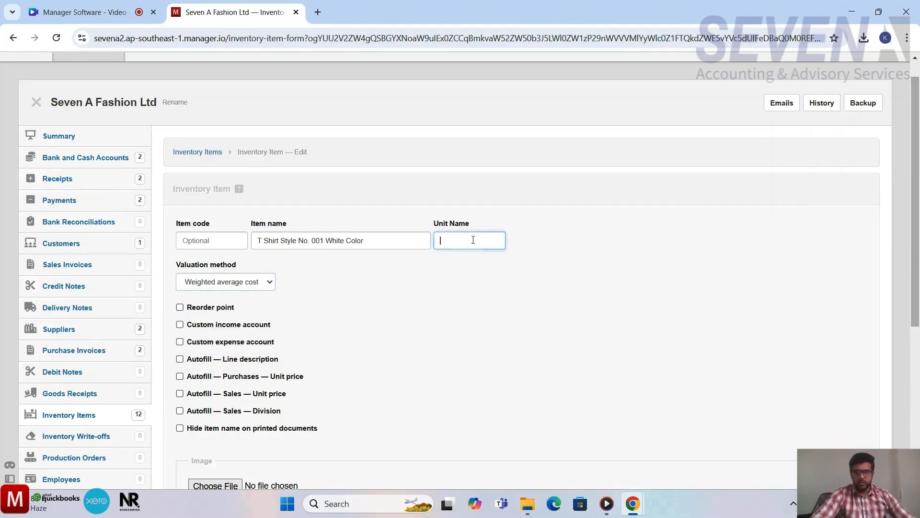
{"action": "type", "text": "Pcs"}
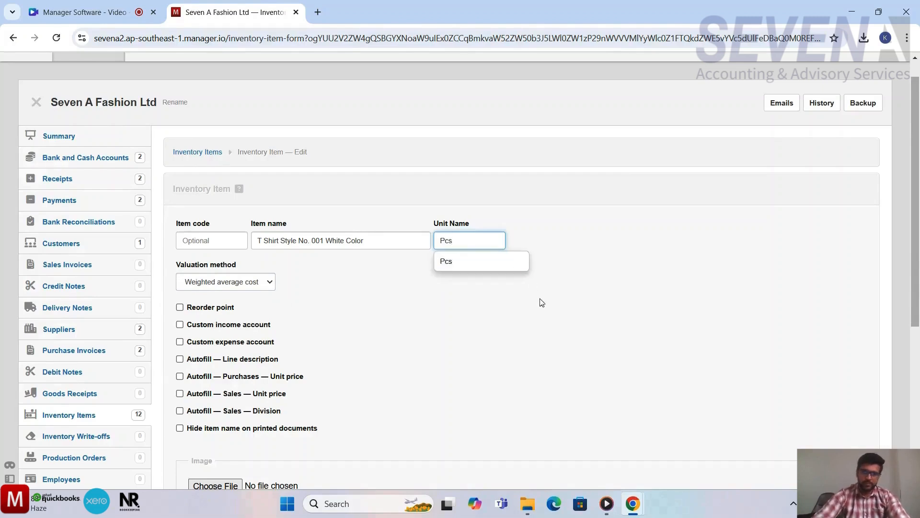
{"action": "left_click", "coordinate": [547, 318]}
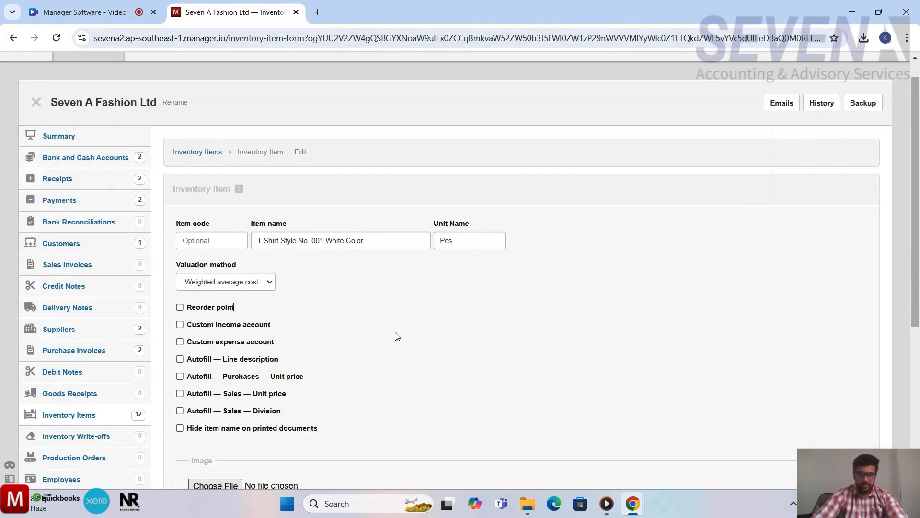
- Create the T-shirt inventory item with the entered details
{"action": "scroll", "coordinate": [397, 335], "scroll_direction": "down", "scroll_amount": 1}
{"action": "scroll", "coordinate": [381, 315], "scroll_direction": "down", "scroll_amount": 2}
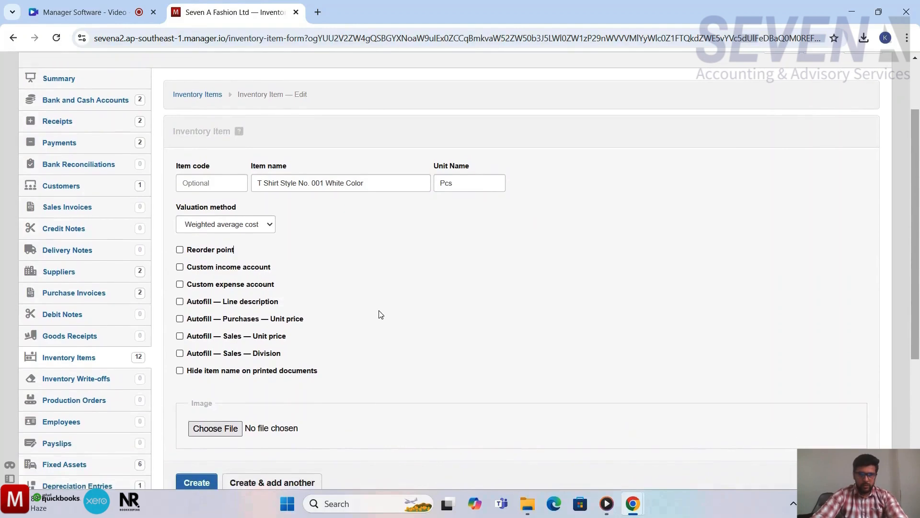
{"action": "left_click", "coordinate": [191, 440]}
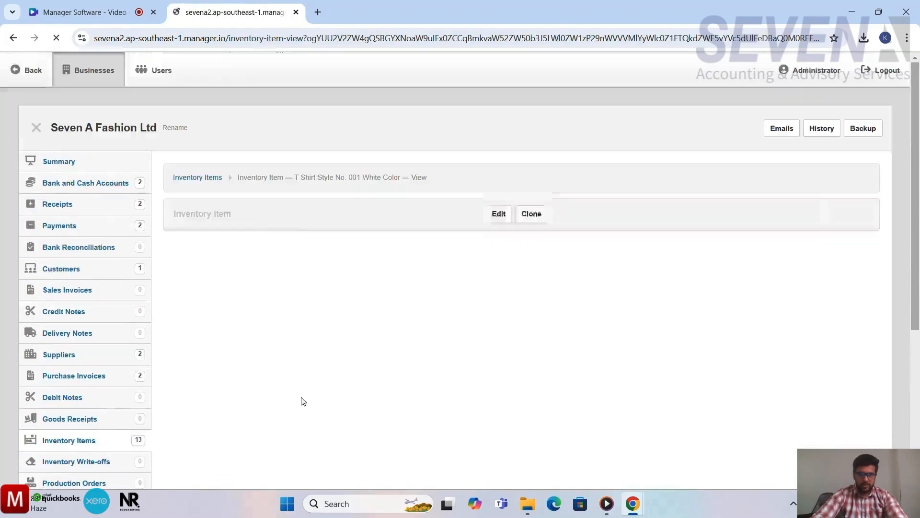
{"action": "scroll", "coordinate": [478, 334], "scroll_direction": "down", "scroll_amount": 1}
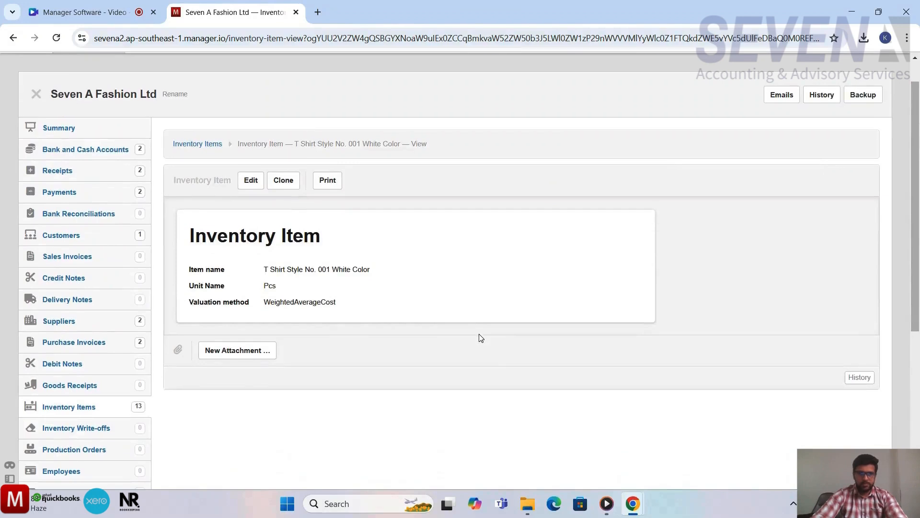
- Review the business summary's balance sheet and the manufacturing and administration expense accounts
{"action": "left_click", "coordinate": [72, 129]}
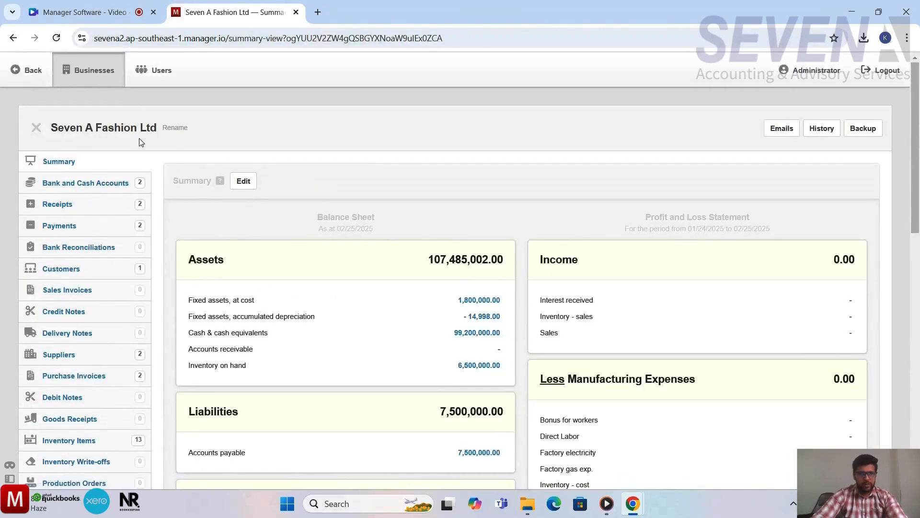
{"action": "scroll", "coordinate": [453, 311], "scroll_direction": "down", "scroll_amount": 2}
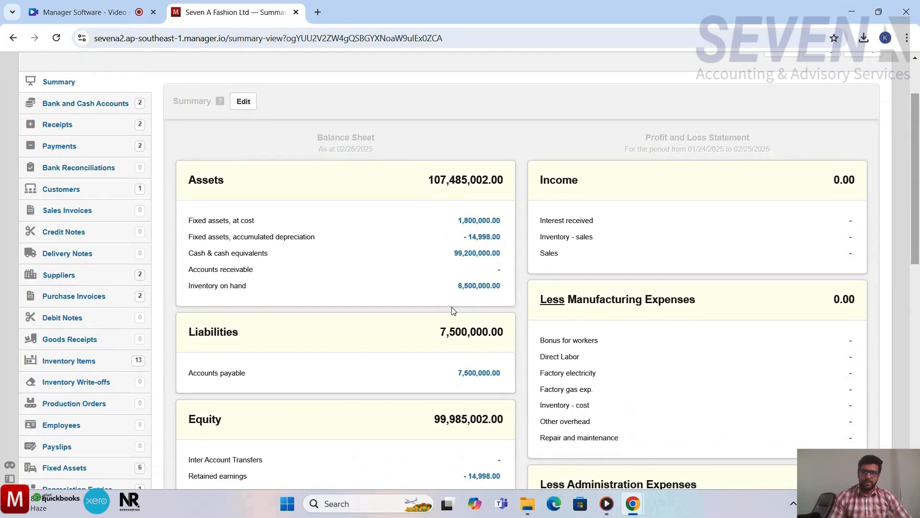
{"action": "scroll", "coordinate": [454, 311], "scroll_direction": "down", "scroll_amount": 1}
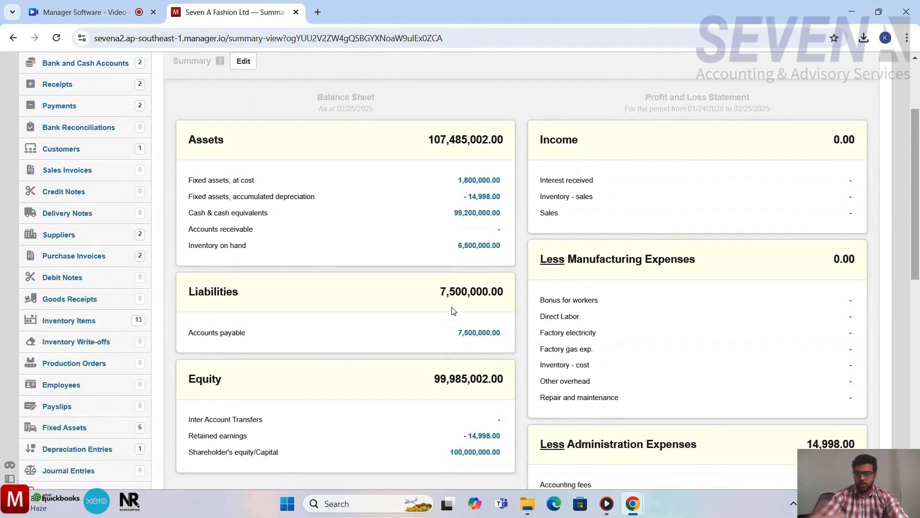
{"action": "scroll", "coordinate": [454, 310], "scroll_direction": "down", "scroll_amount": 1}
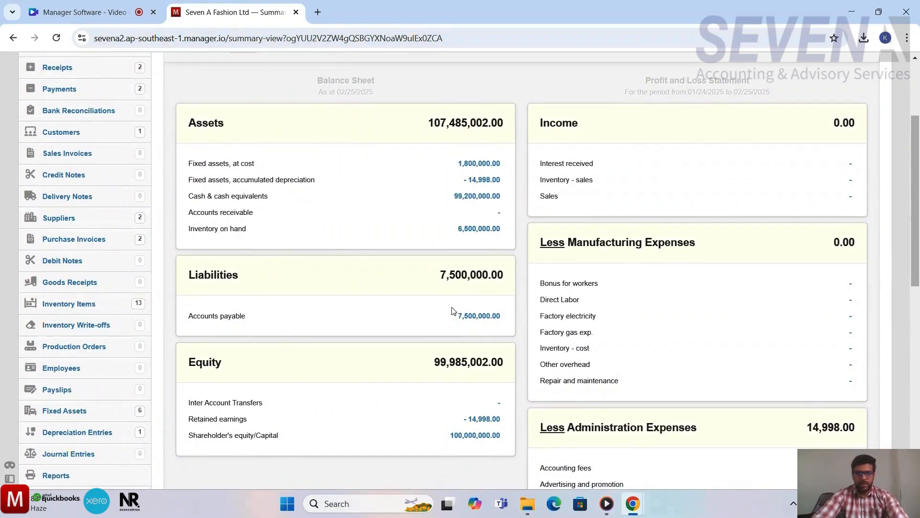
{"action": "scroll", "coordinate": [454, 311], "scroll_direction": "down", "scroll_amount": 3}
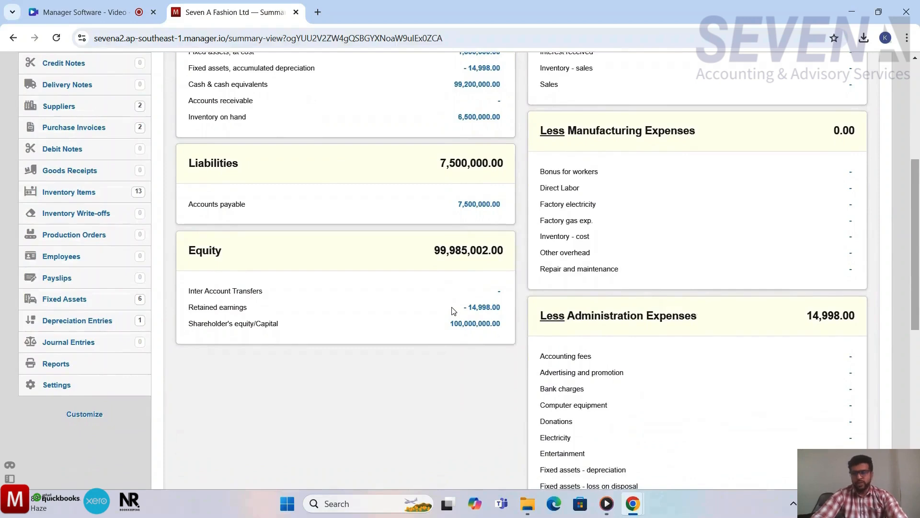
{"action": "scroll", "coordinate": [454, 310], "scroll_direction": "down", "scroll_amount": 1}
{"action": "scroll", "coordinate": [454, 310], "scroll_direction": "up", "scroll_amount": 2}
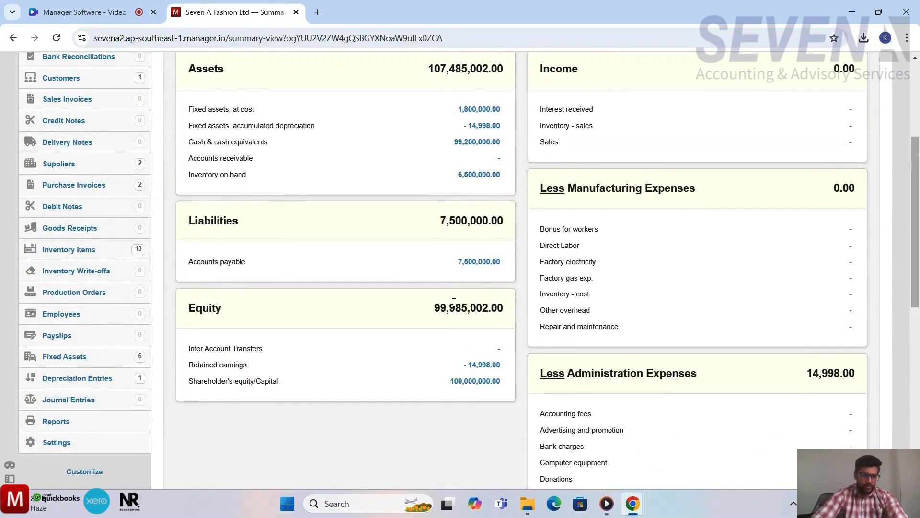
- Go to the production orders and start a new production order
{"action": "left_click", "coordinate": [76, 293]}
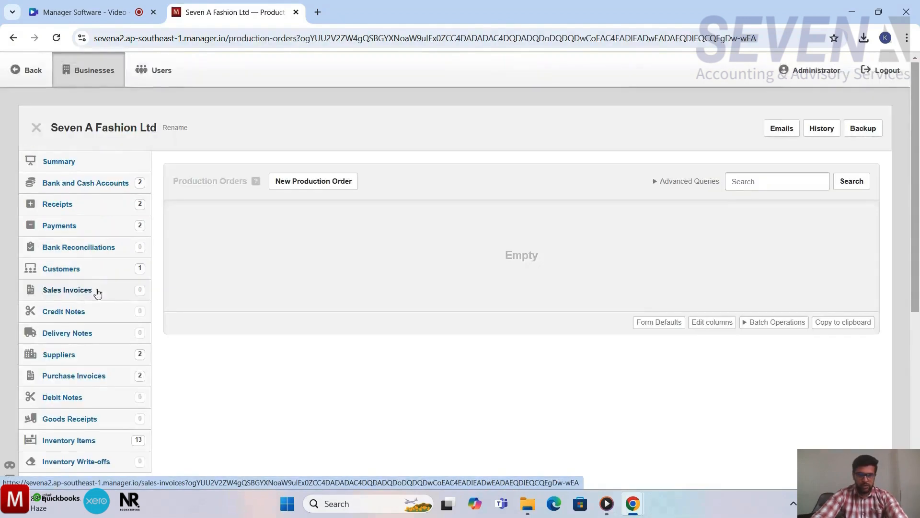
{"action": "scroll", "coordinate": [363, 278], "scroll_direction": "down", "scroll_amount": 1}
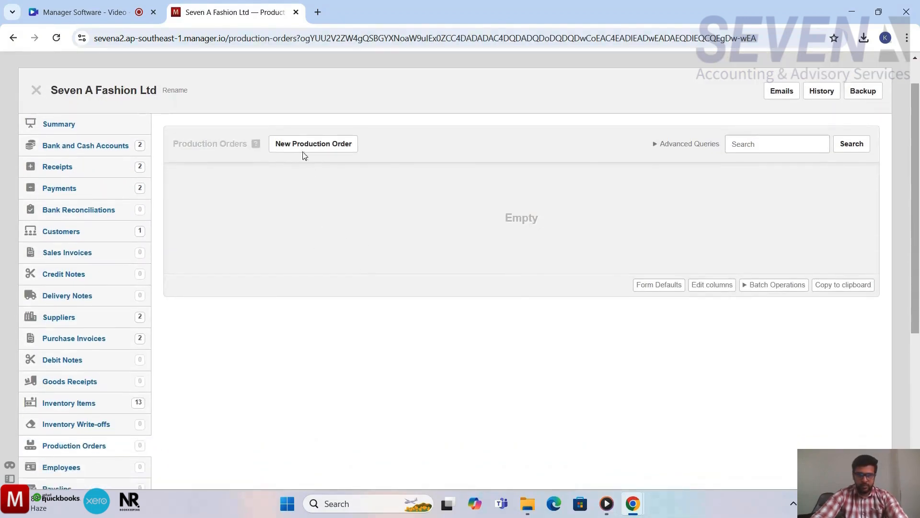
{"action": "left_click", "coordinate": [302, 144]}
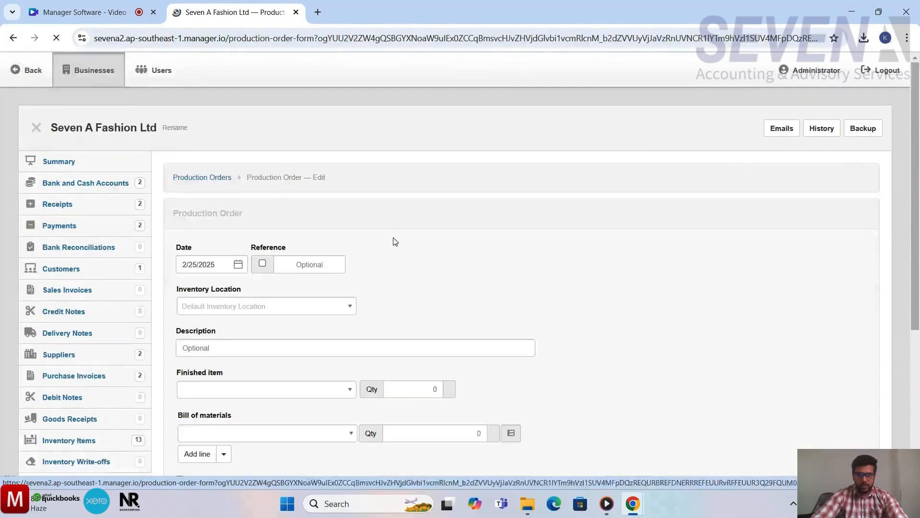
{"action": "scroll", "coordinate": [393, 241], "scroll_direction": "down", "scroll_amount": 1}
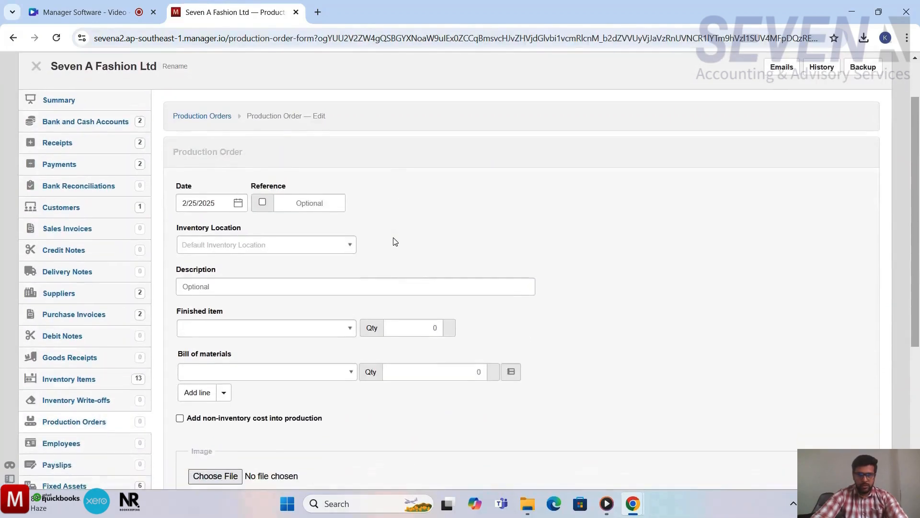
- Check which inventory locations are available for the production order without choosing one
{"action": "left_click", "coordinate": [350, 249]}
{"action": "scroll", "coordinate": [401, 191], "scroll_direction": "down", "scroll_amount": 1}
{"action": "left_click", "coordinate": [350, 187]}
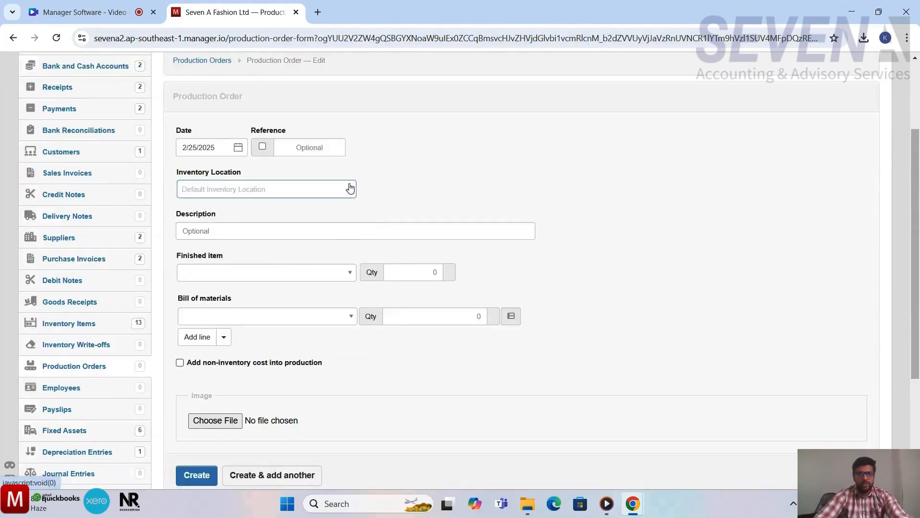
{"action": "left_click", "coordinate": [350, 187]}
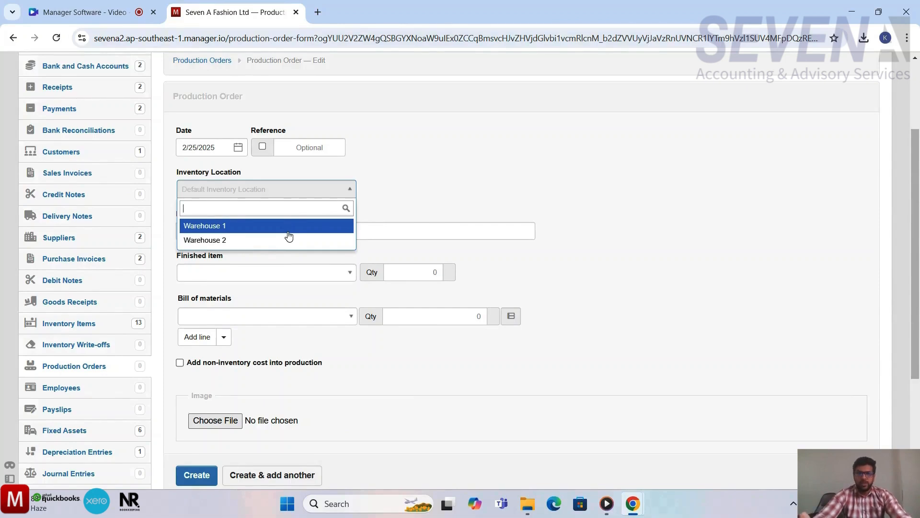
{"action": "left_click", "coordinate": [606, 273]}
- Choose T Shirt Style No. 001 White Color as the production order's finished item with a quantity of 1000 Pcs
{"action": "scroll", "coordinate": [619, 249], "scroll_direction": "down", "scroll_amount": 1}
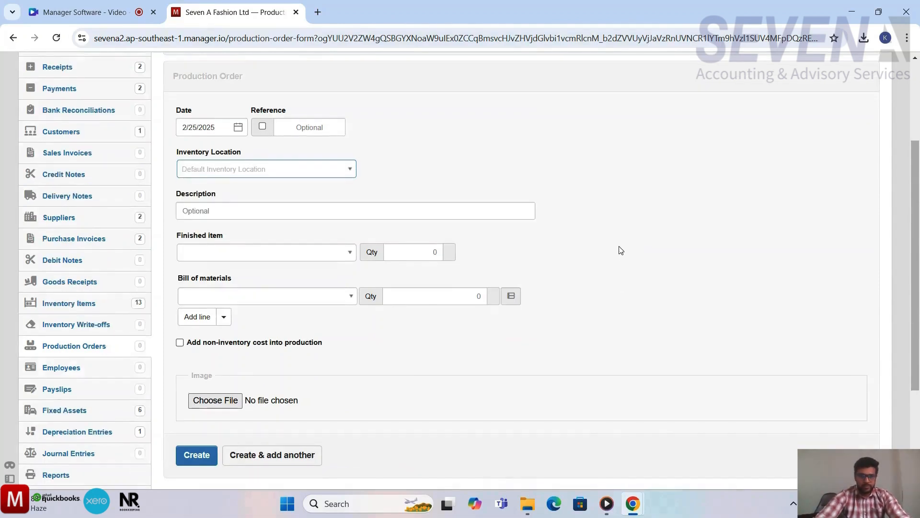
{"action": "left_click", "coordinate": [349, 227]}
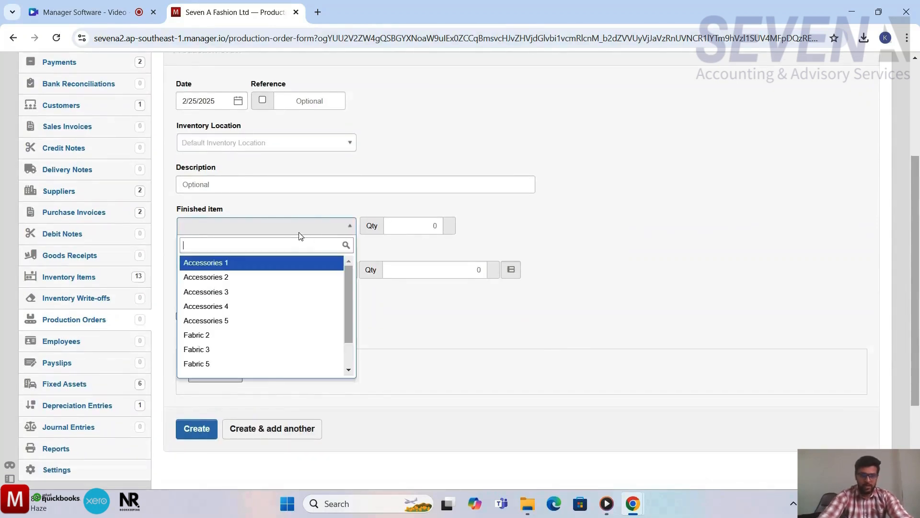
{"action": "type", "text": "t"}
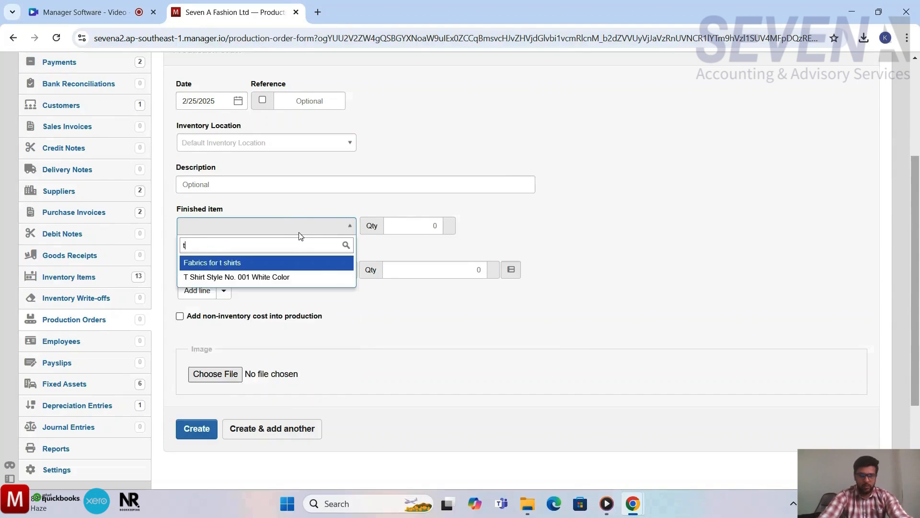
{"action": "left_click", "coordinate": [207, 277]}
{"action": "left_click", "coordinate": [409, 227]}
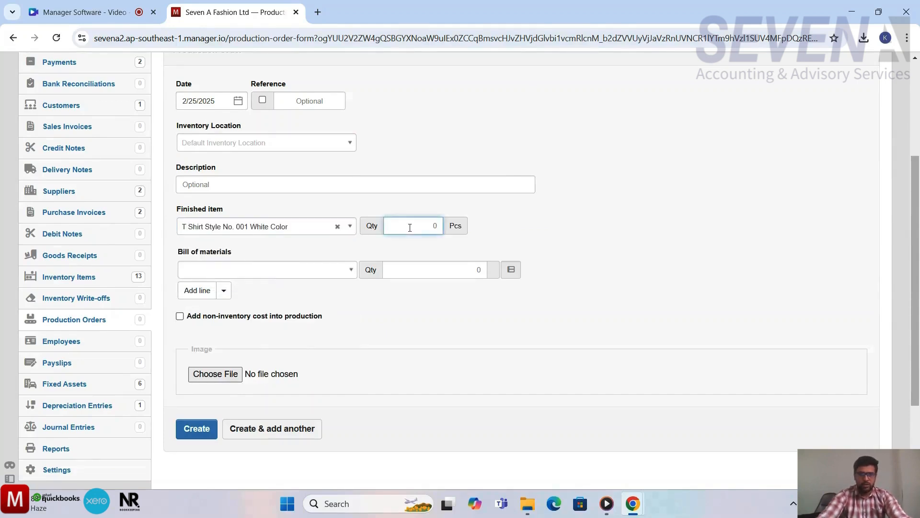
{"action": "type", "text": "1000"}
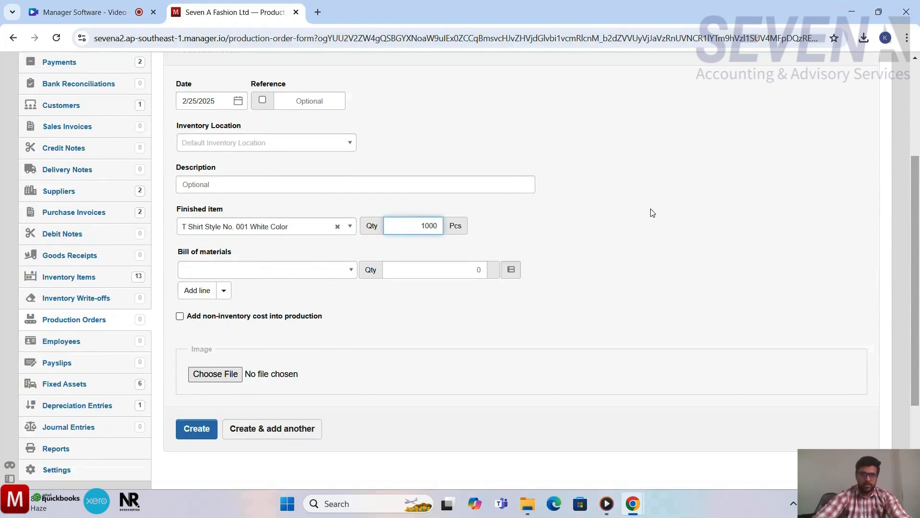
{"action": "left_click", "coordinate": [651, 209]}
- Open the inventory items list in a separate browser tab and check the quantity owned of the white T-shirt
{"action": "scroll", "coordinate": [653, 211], "scroll_direction": "down", "scroll_amount": 2}
{"action": "scroll", "coordinate": [242, 201], "scroll_direction": "up", "scroll_amount": 3}
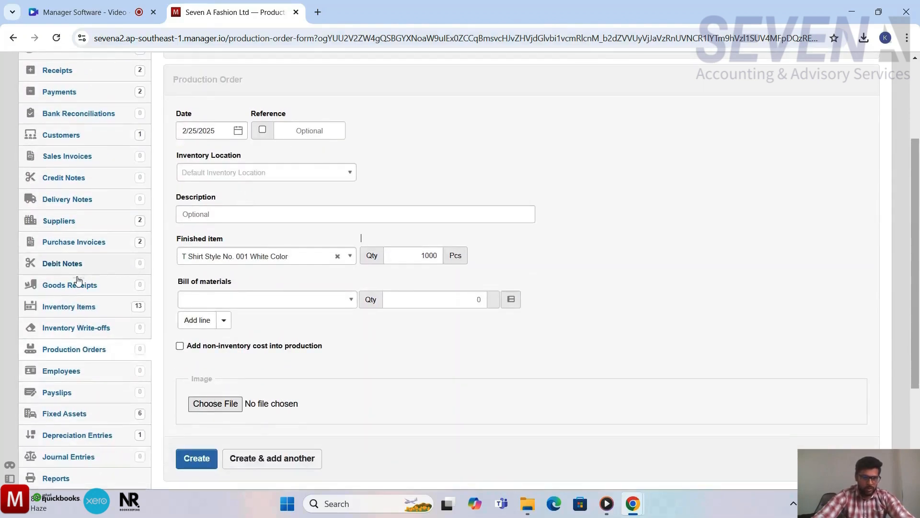
{"action": "right_click", "coordinate": [79, 306]}
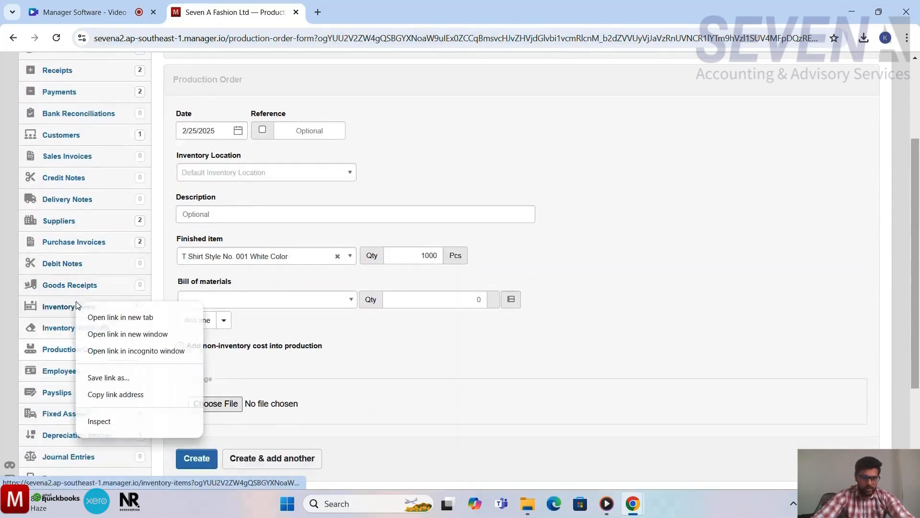
{"action": "left_click", "coordinate": [103, 317]}
{"action": "left_click", "coordinate": [386, 19]}
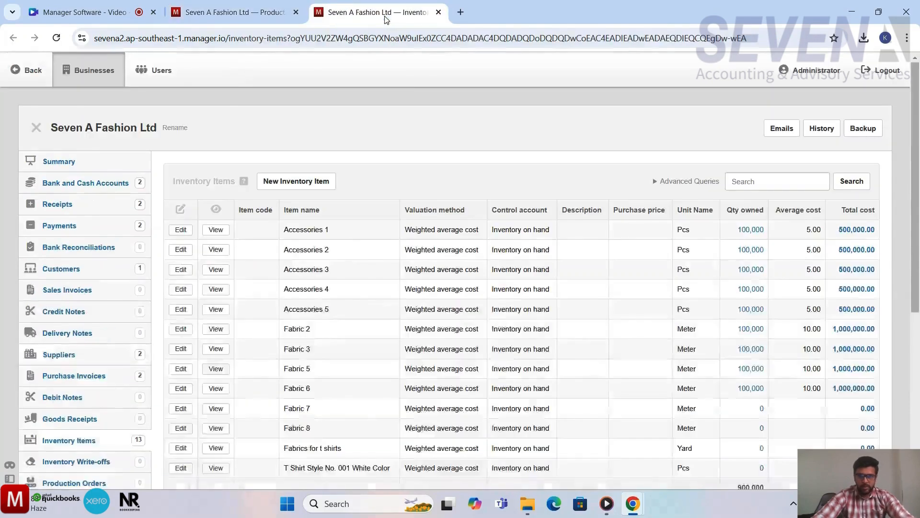
{"action": "scroll", "coordinate": [504, 277], "scroll_direction": "down", "scroll_amount": 1}
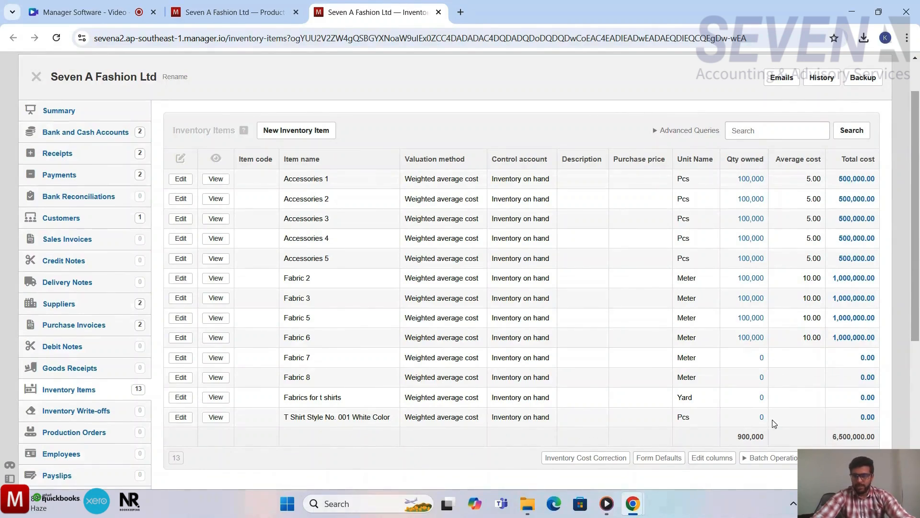
{"action": "left_click_drag", "start_coordinate": [764, 424], "coordinate": [752, 421]}
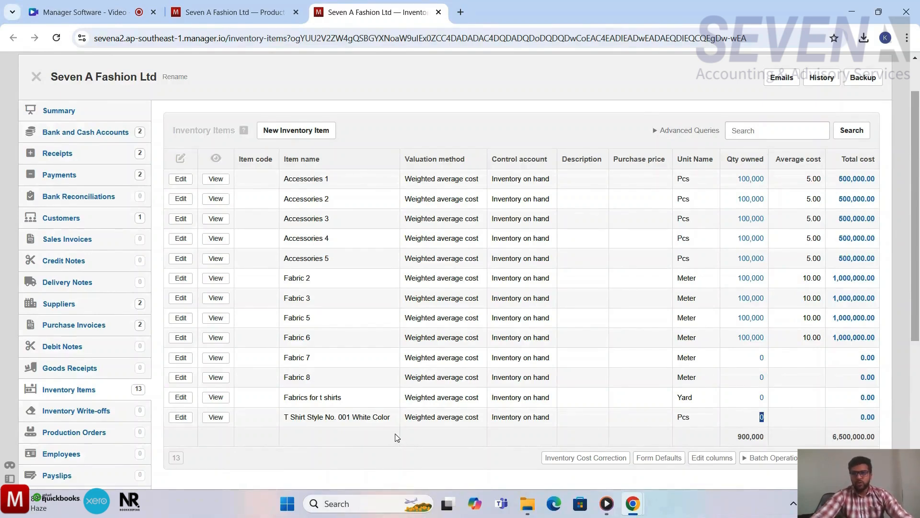
{"action": "left_click", "coordinate": [750, 433]}
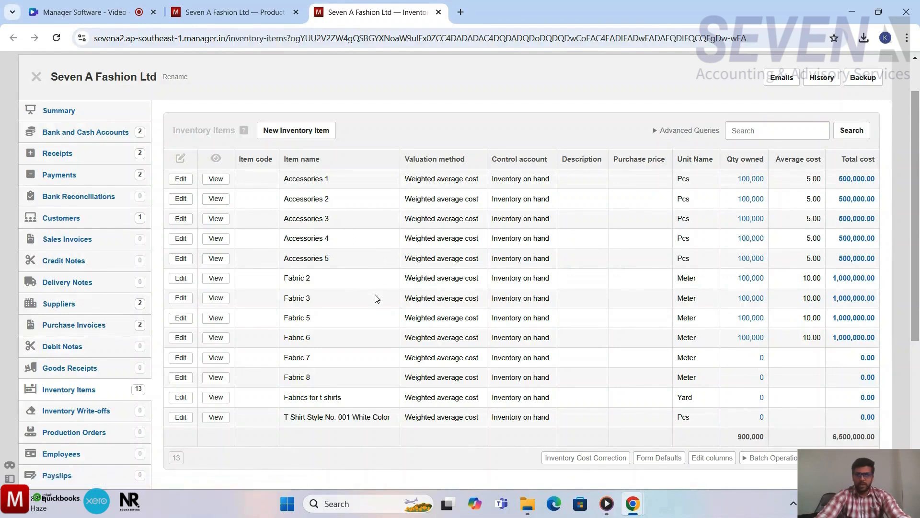
- Return to the production order form and add four more lines to the bill of materials
{"action": "left_click", "coordinate": [259, 13]}
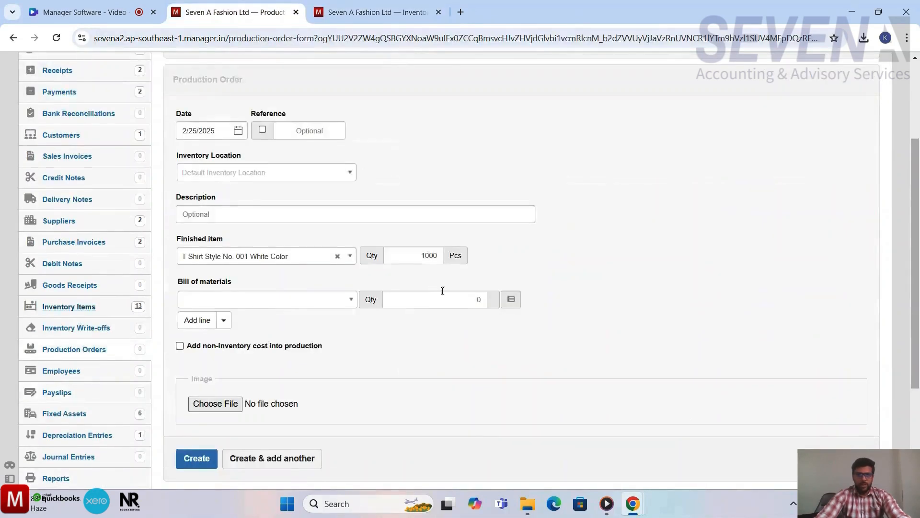
{"action": "scroll", "coordinate": [446, 287], "scroll_direction": "down", "scroll_amount": 1}
{"action": "scroll", "coordinate": [448, 280], "scroll_direction": "up", "scroll_amount": 1}
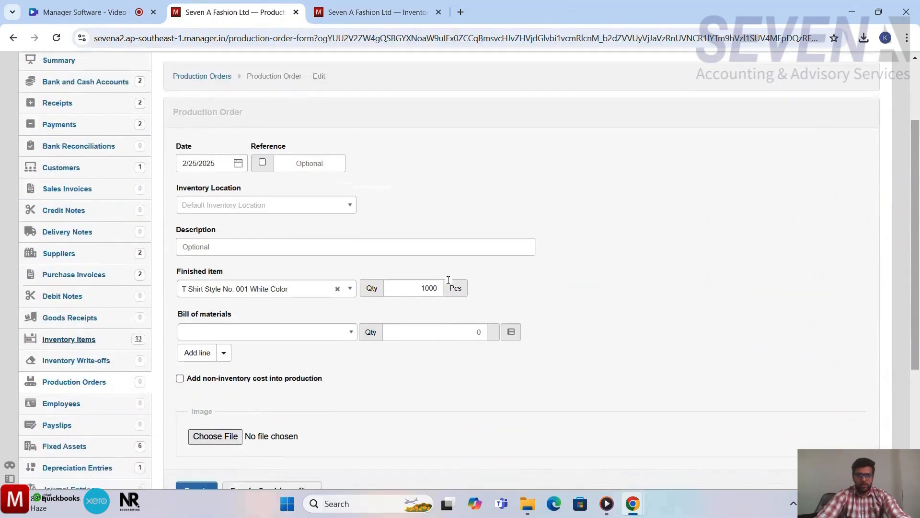
{"action": "scroll", "coordinate": [364, 273], "scroll_direction": "down", "scroll_amount": 1}
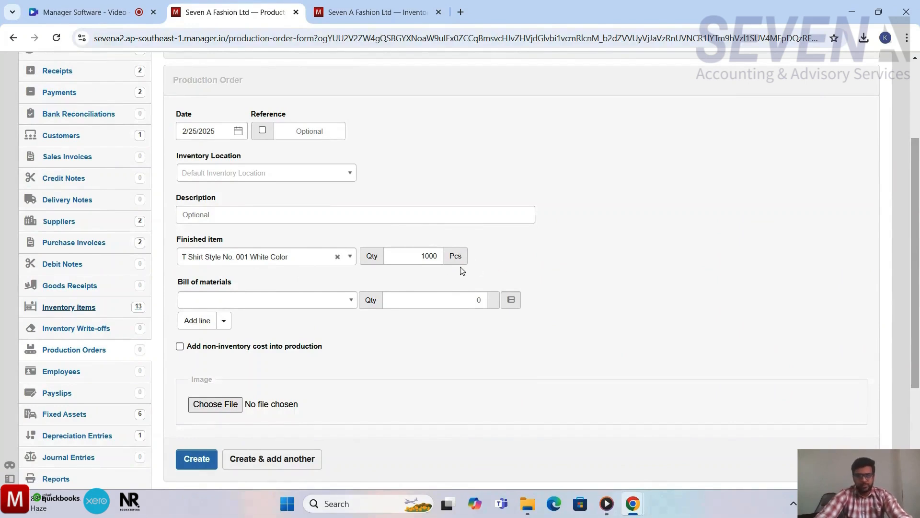
{"action": "scroll", "coordinate": [518, 261], "scroll_direction": "down", "scroll_amount": 2}
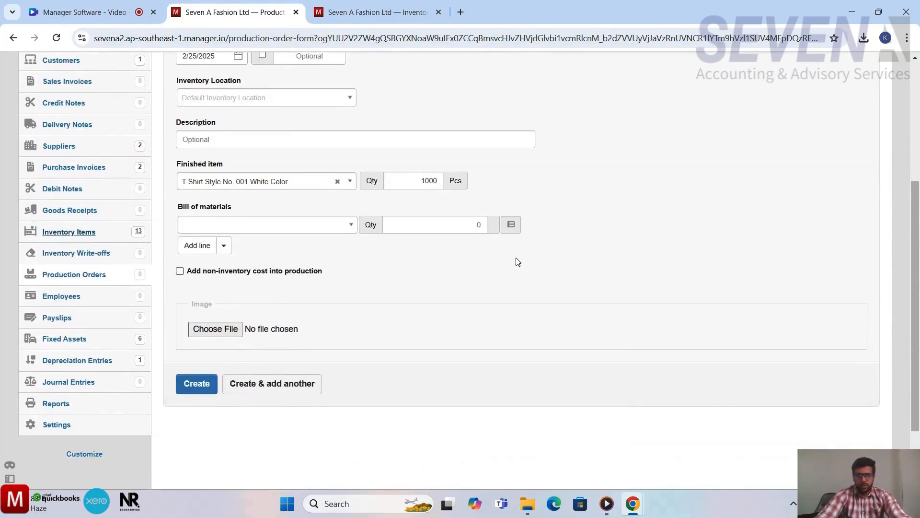
{"action": "scroll", "coordinate": [518, 262], "scroll_direction": "down", "scroll_amount": 1}
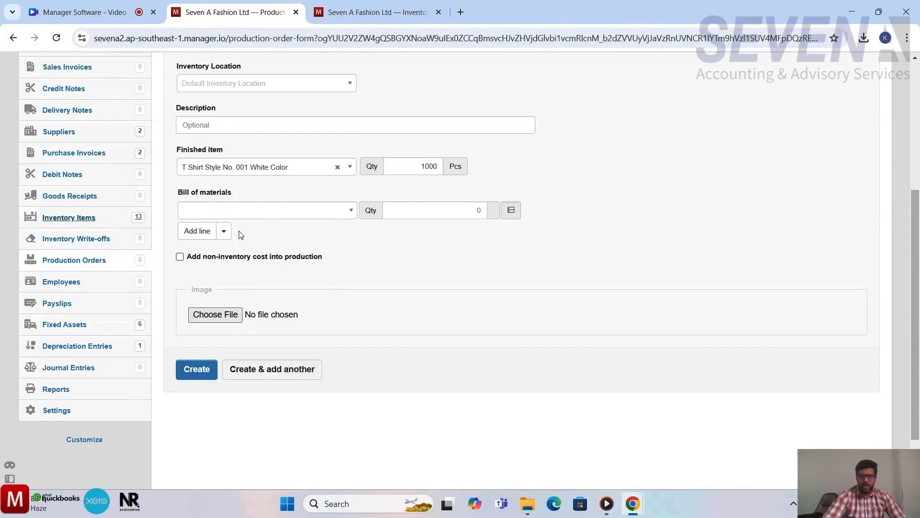
{"action": "left_click", "coordinate": [197, 234]}
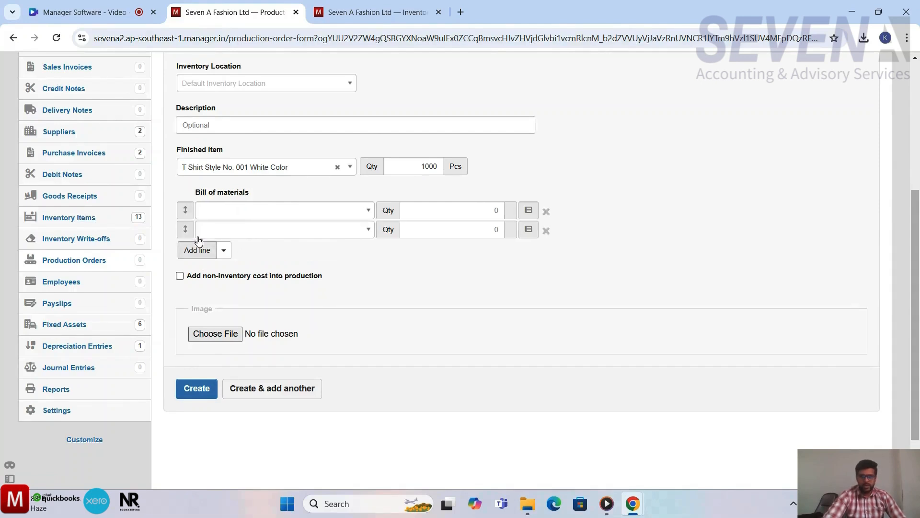
{"action": "left_click", "coordinate": [197, 249]}
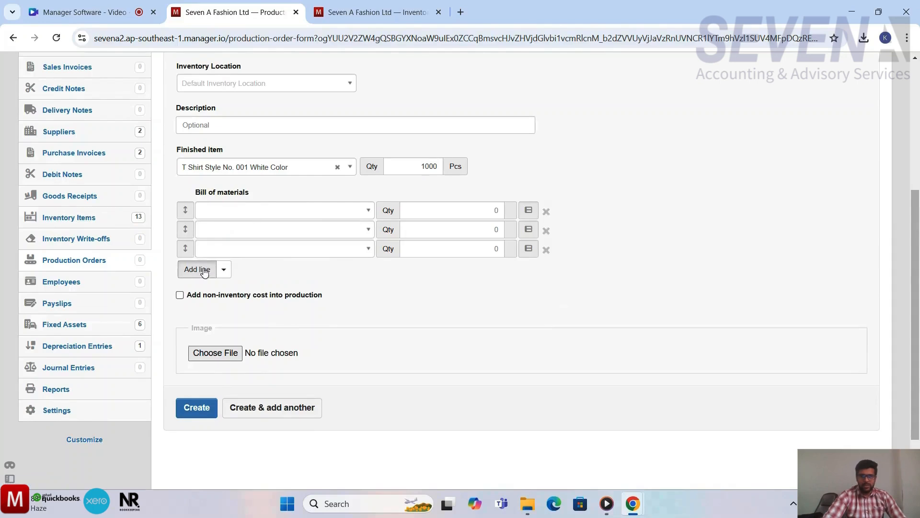
{"action": "left_click", "coordinate": [201, 269]}
{"action": "left_click", "coordinate": [209, 289]}
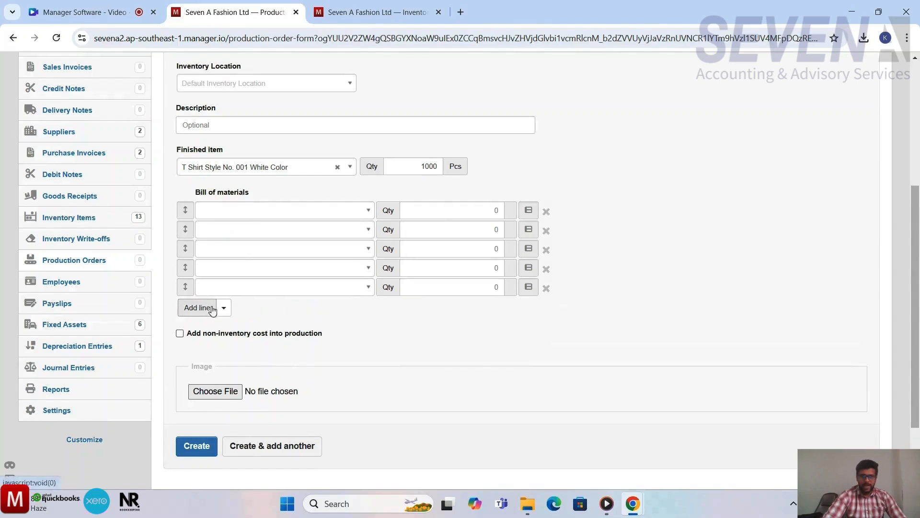
- Set the first bill of materials line to Fabric 2 with a quantity of 1500 meters
{"action": "scroll", "coordinate": [422, 335], "scroll_direction": "down", "scroll_amount": 3}
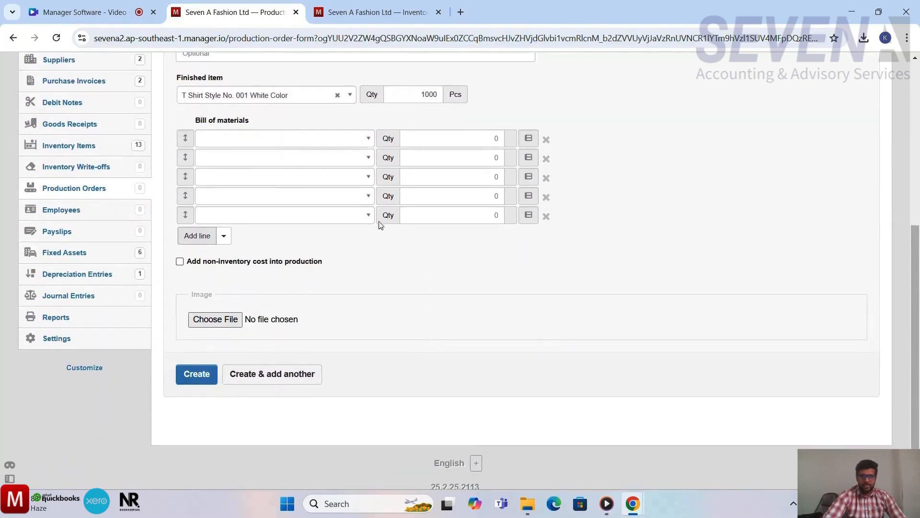
{"action": "left_click", "coordinate": [368, 144]}
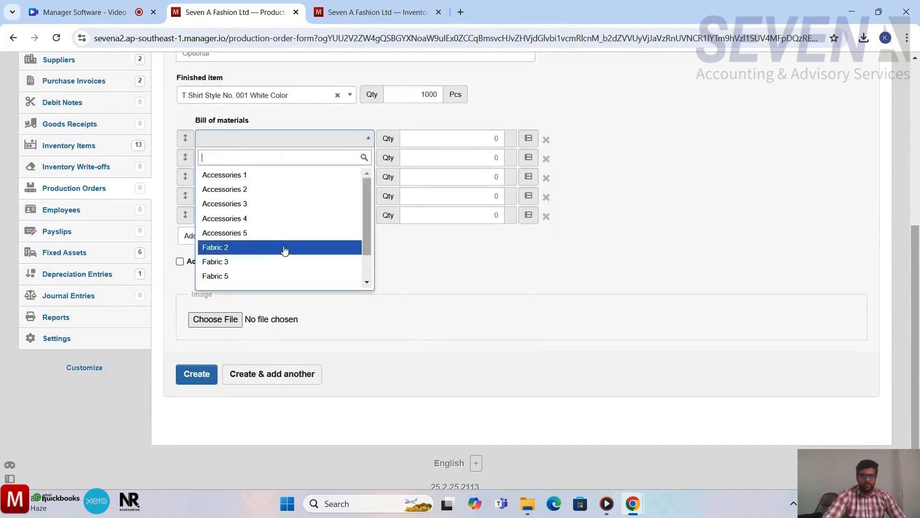
{"action": "left_click", "coordinate": [243, 248]}
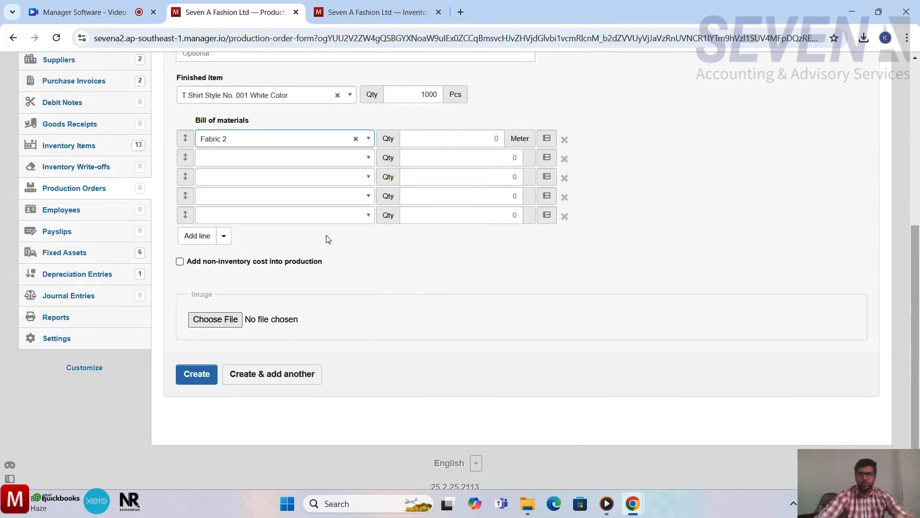
{"action": "left_click", "coordinate": [454, 141]}
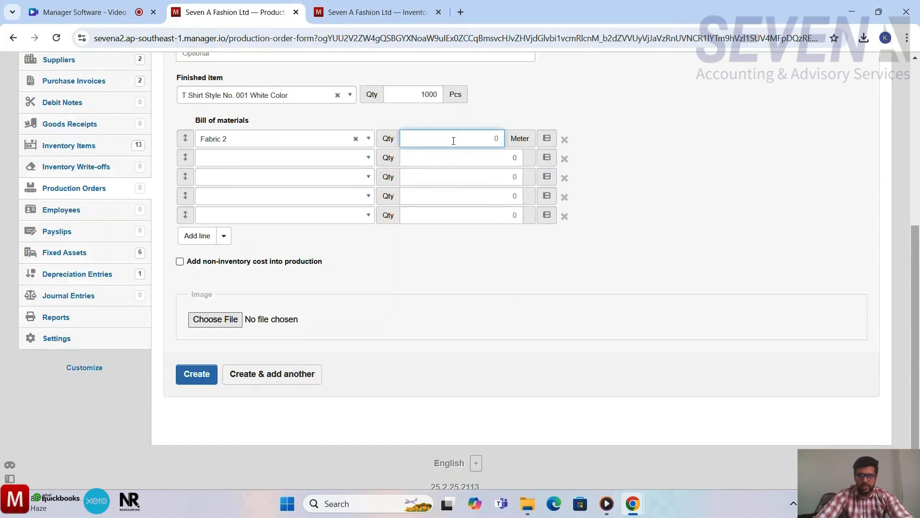
{"action": "type", "text": "1500"}
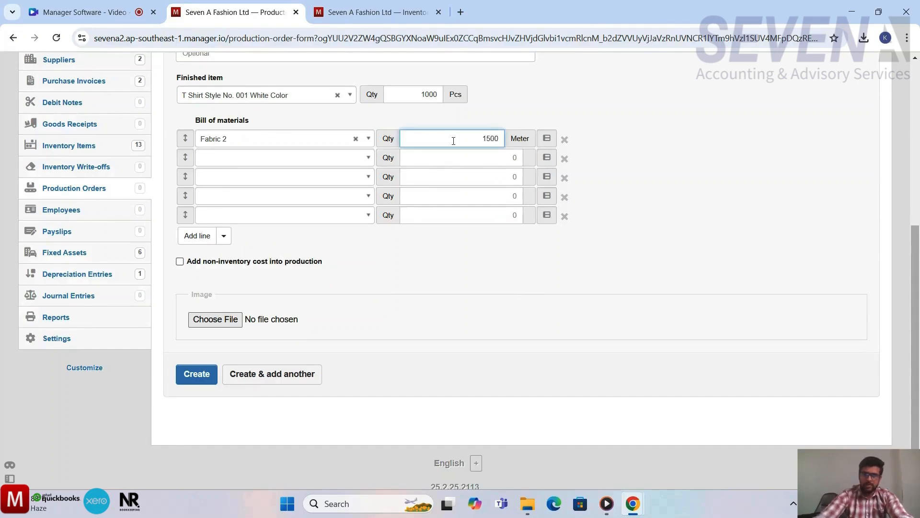
{"action": "left_click", "coordinate": [542, 287]}
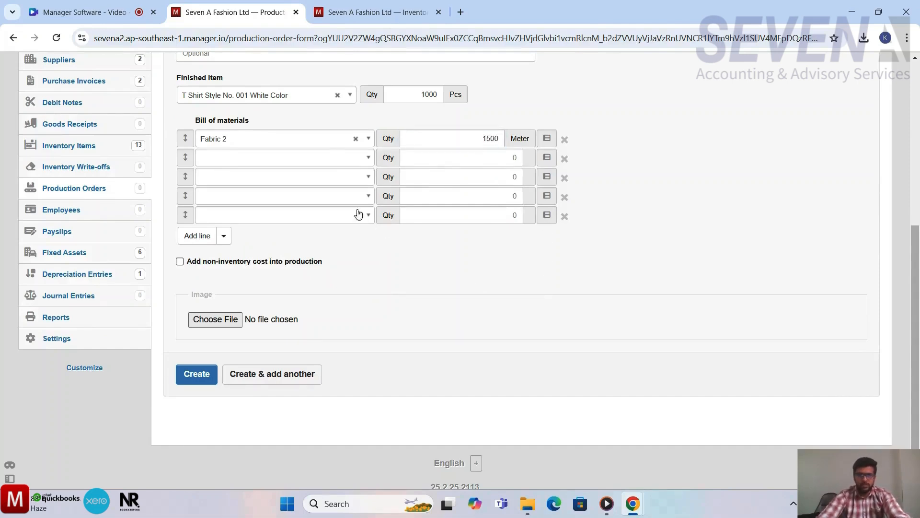
- Set the second bill of materials line to Accessories 1 with a quantity of 1000 Pcs
{"action": "left_click", "coordinate": [306, 157]}
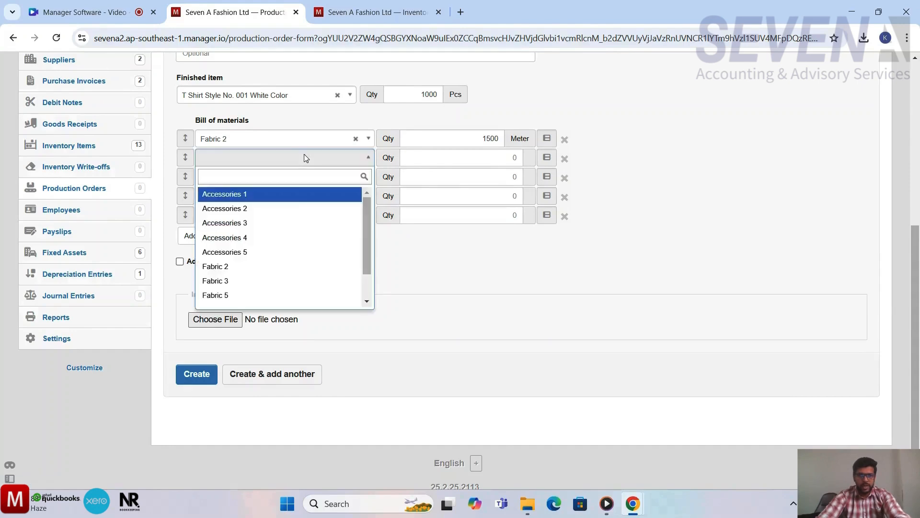
{"action": "left_click", "coordinate": [272, 206]}
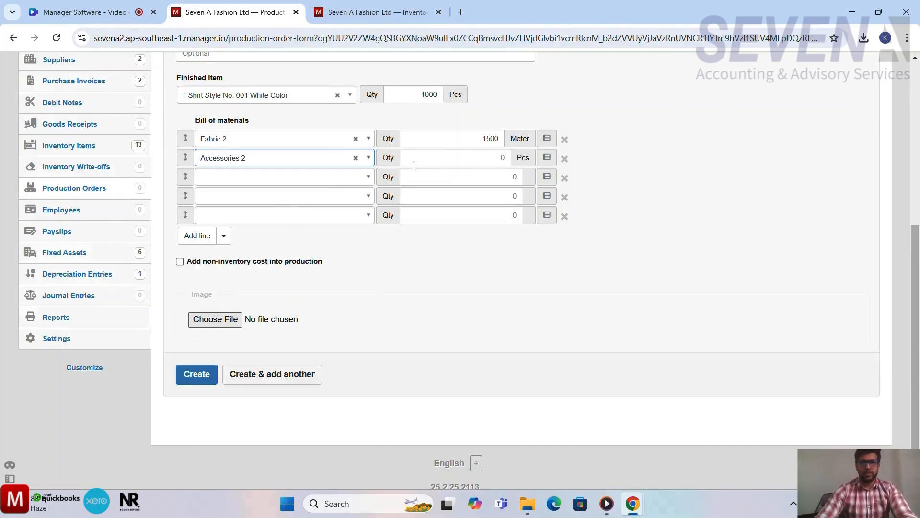
{"action": "left_click", "coordinate": [292, 157]}
{"action": "left_click", "coordinate": [258, 199]}
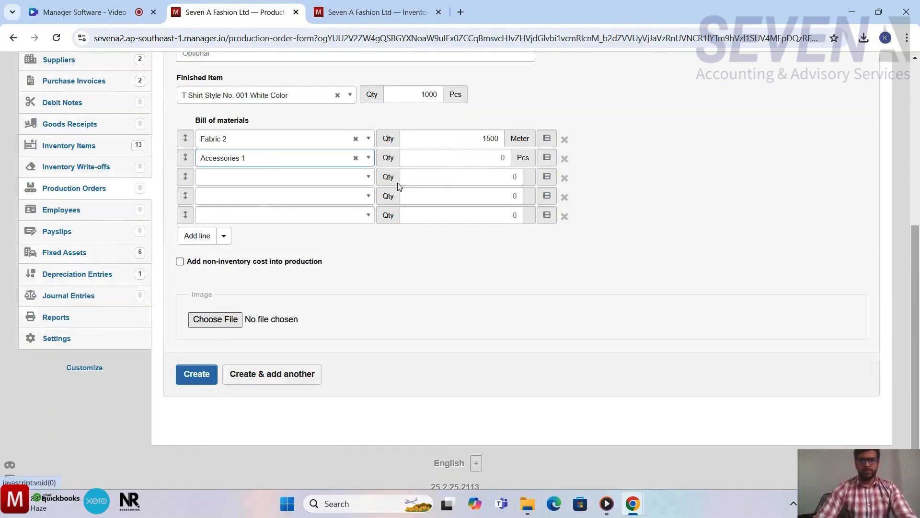
{"action": "left_click", "coordinate": [433, 165]}
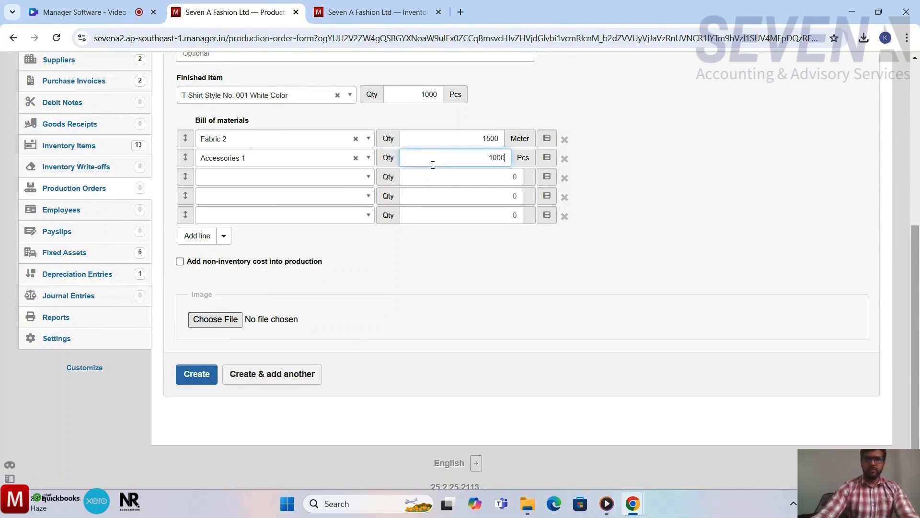
- Set the third bill of materials line to Accessories 2 with a quantity of 1000 Pcs
{"action": "left_click", "coordinate": [334, 177]}
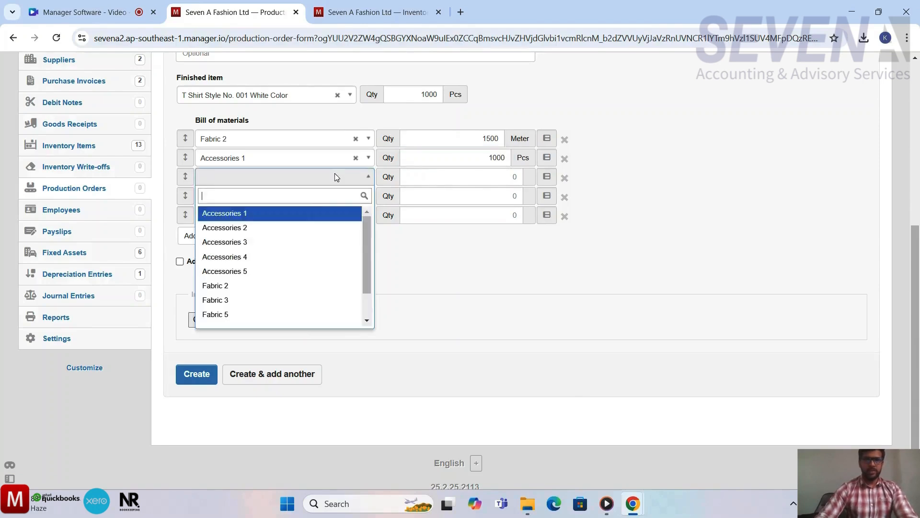
{"action": "left_click", "coordinate": [279, 228]}
{"action": "left_click", "coordinate": [444, 185]}
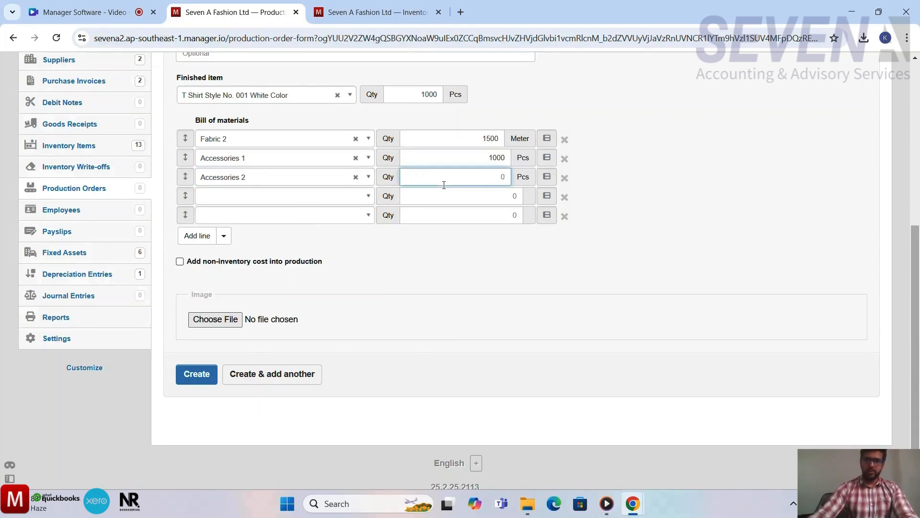
{"action": "type", "text": "1000"}
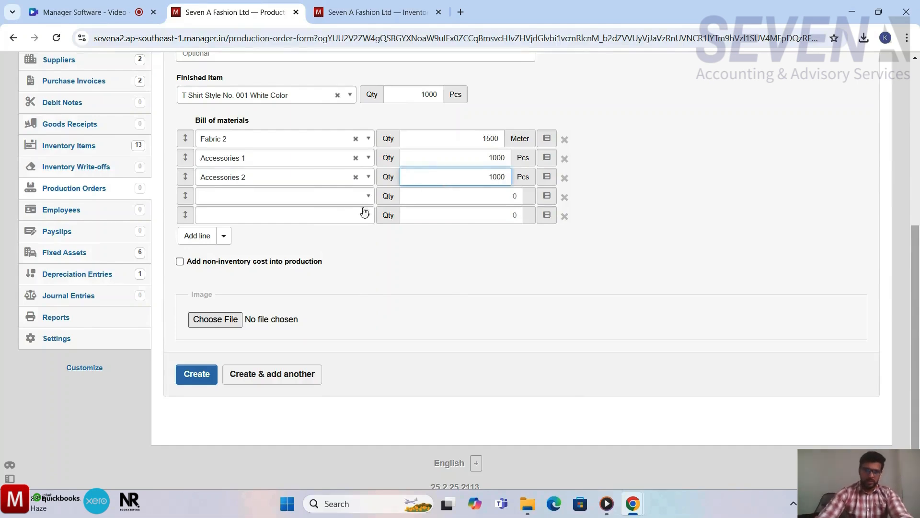
- Set the fourth bill of materials line to Accessories 3 with a quantity of 1000 Pcs
{"action": "left_click", "coordinate": [321, 200]}
{"action": "left_click", "coordinate": [284, 265]}
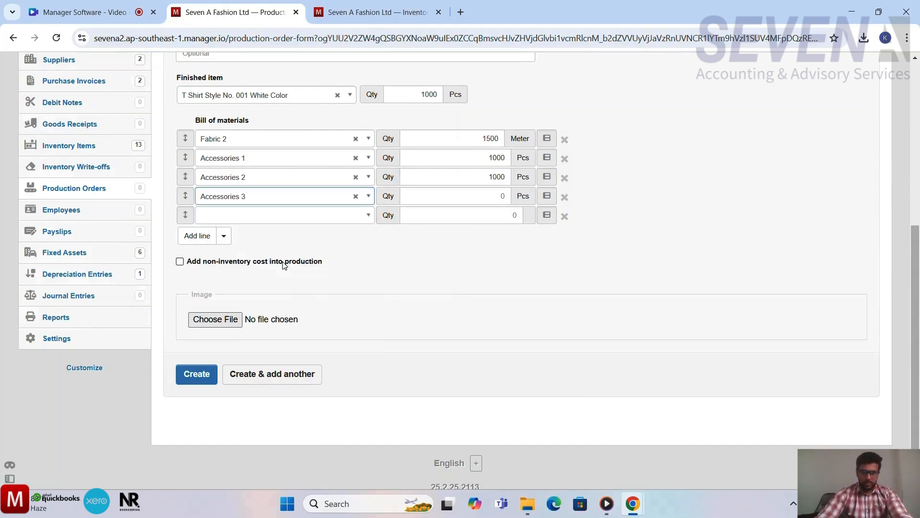
{"action": "left_click", "coordinate": [466, 197]}
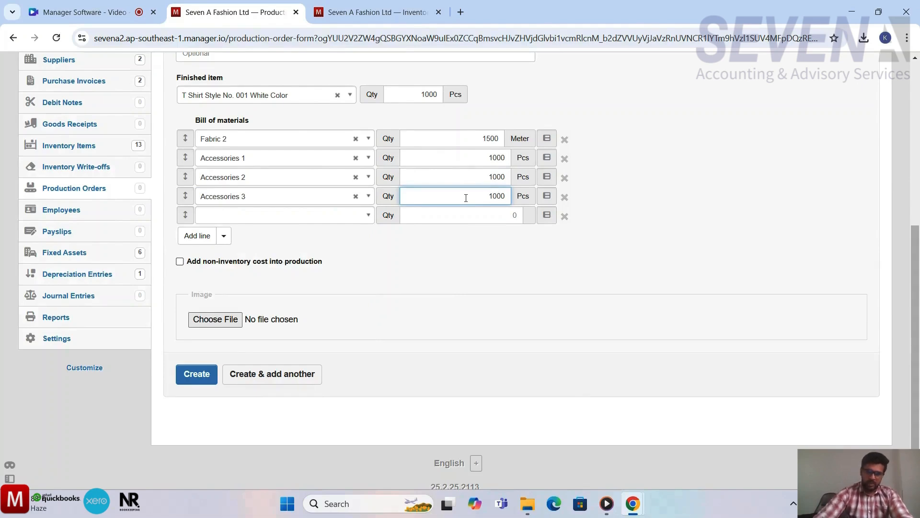
{"action": "left_click", "coordinate": [615, 209]}
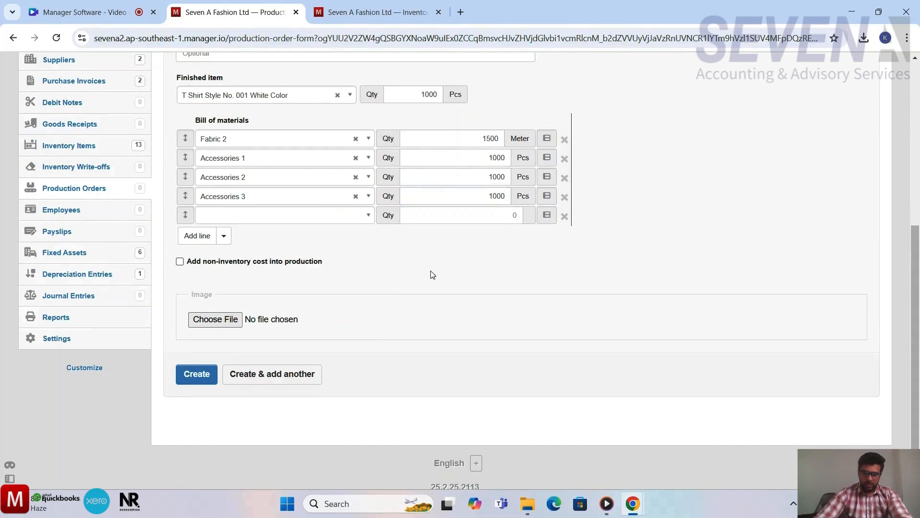
- Set the fifth bill of materials line to Accessories 4 with a quantity of 1000 Pcs
{"action": "left_click", "coordinate": [328, 219]}
{"action": "left_click", "coordinate": [279, 299]}
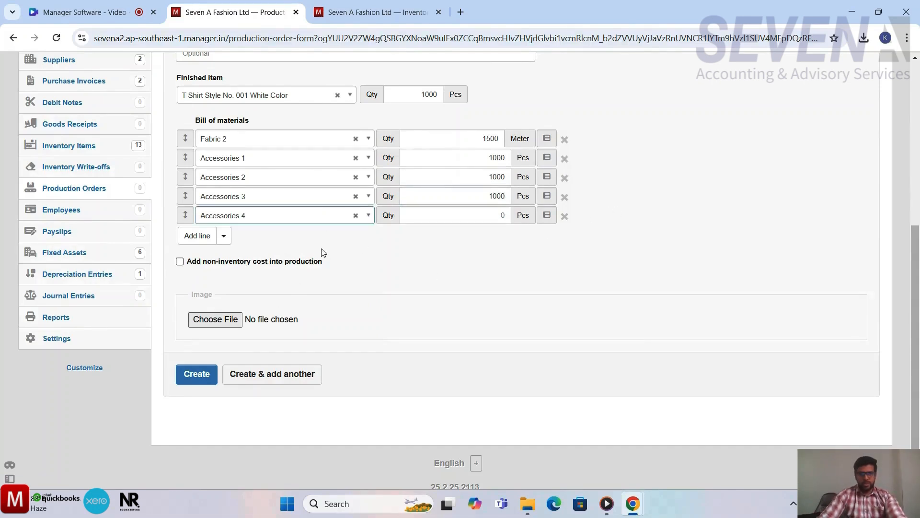
{"action": "left_click", "coordinate": [496, 210]}
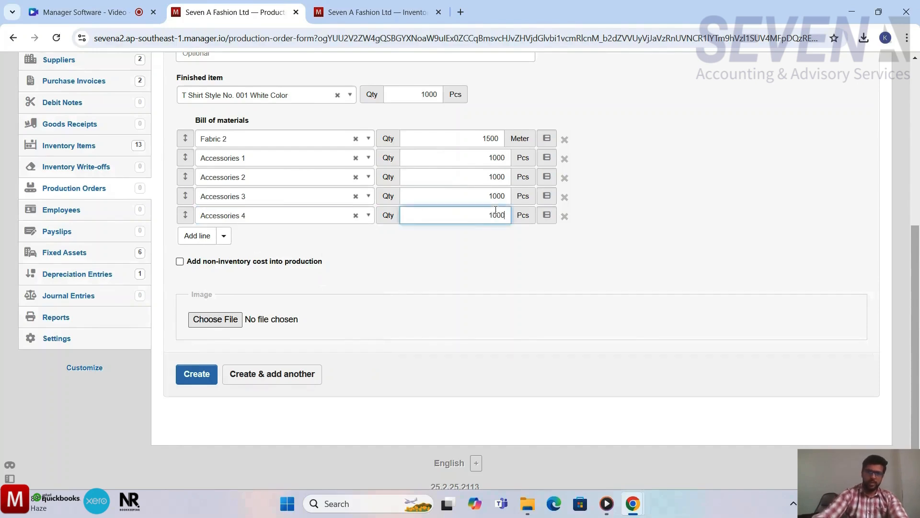
{"action": "left_click", "coordinate": [623, 249]}
- Check the finished item and bill of materials entries, and create the production order
{"action": "scroll", "coordinate": [423, 330], "scroll_direction": "down", "scroll_amount": 1}
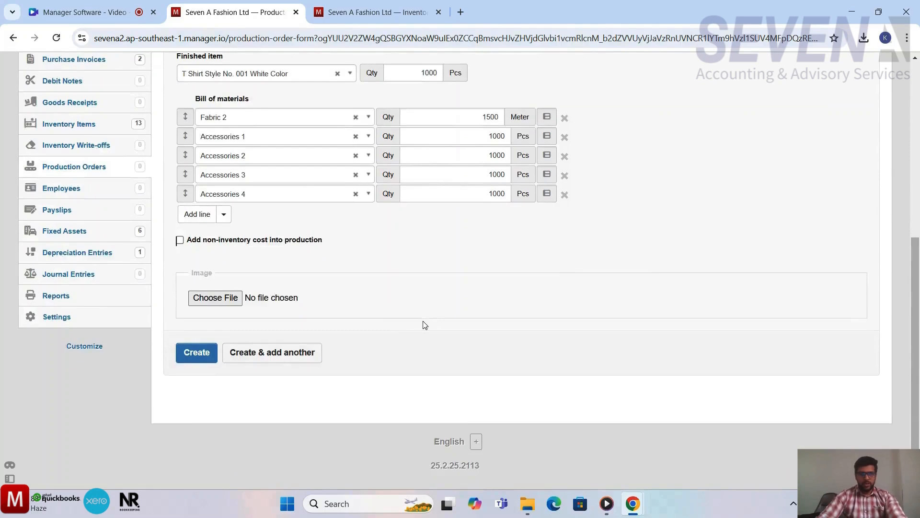
{"action": "scroll", "coordinate": [424, 323], "scroll_direction": "up", "scroll_amount": 1}
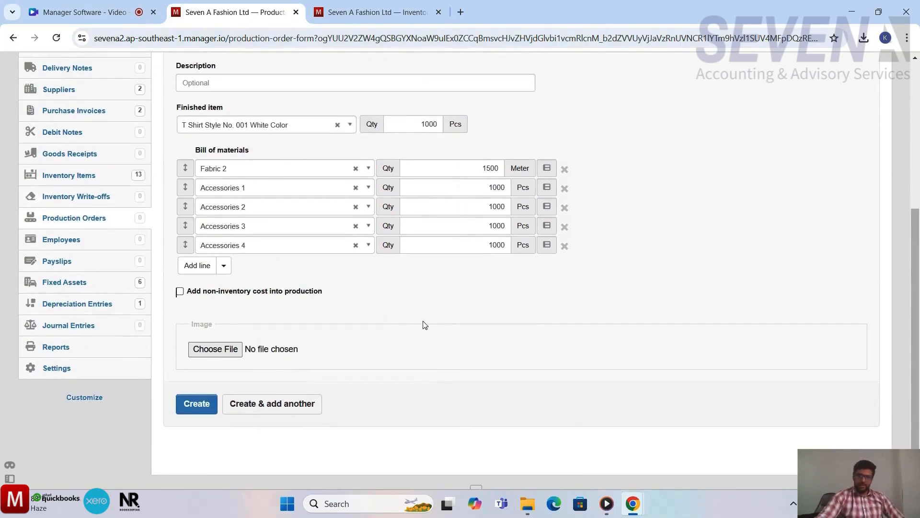
{"action": "scroll", "coordinate": [423, 325], "scroll_direction": "up", "scroll_amount": 1}
{"action": "scroll", "coordinate": [394, 324], "scroll_direction": "up", "scroll_amount": 1}
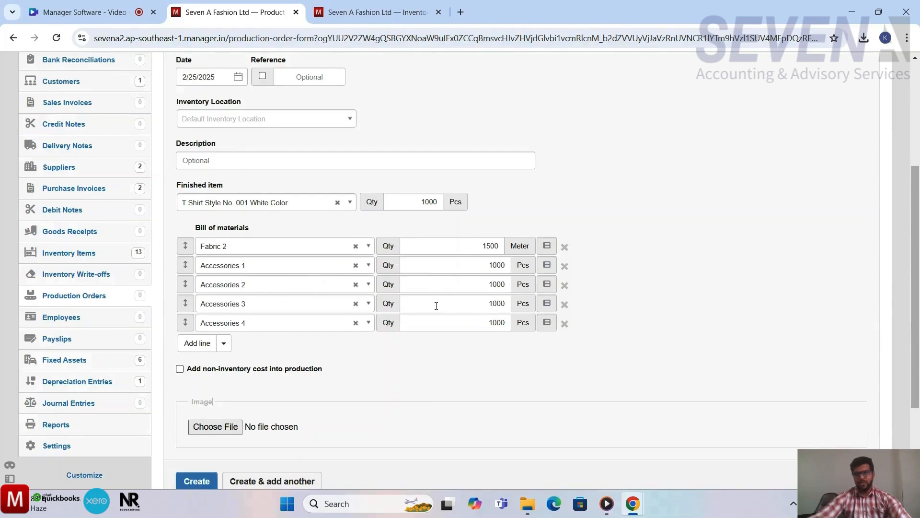
{"action": "scroll", "coordinate": [436, 305], "scroll_direction": "down", "scroll_amount": 1}
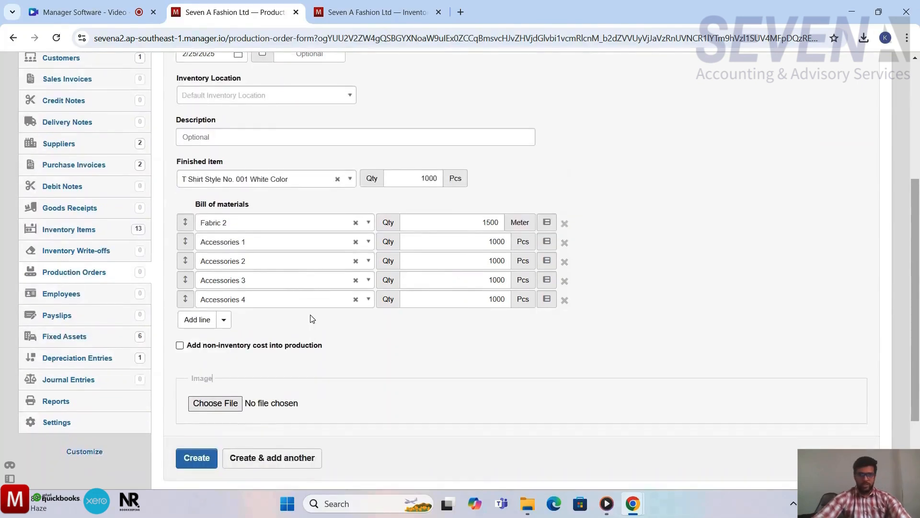
{"action": "scroll", "coordinate": [312, 318], "scroll_direction": "up", "scroll_amount": 1}
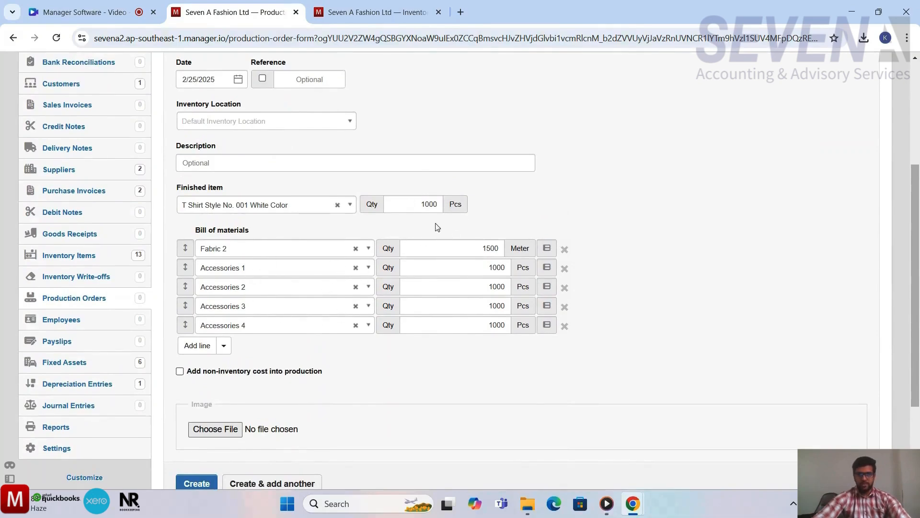
{"action": "scroll", "coordinate": [331, 343], "scroll_direction": "down", "scroll_amount": 1}
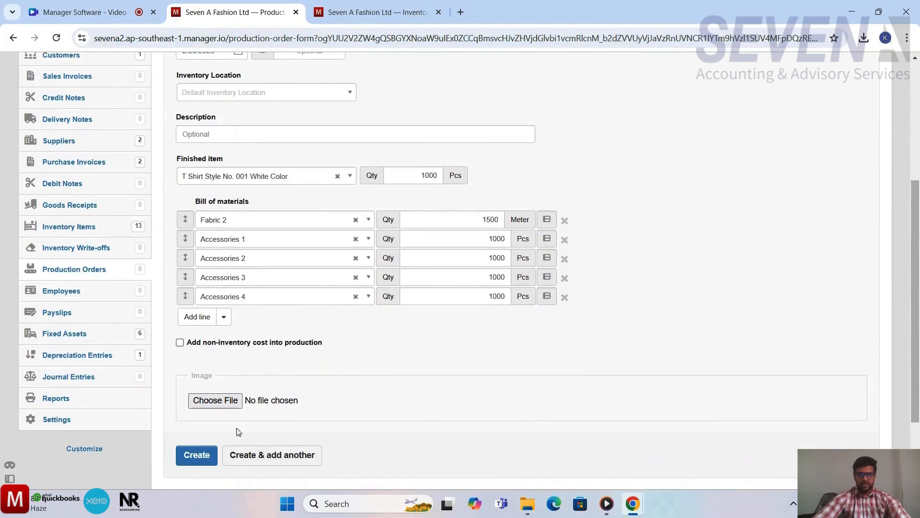
{"action": "left_click", "coordinate": [200, 461]}
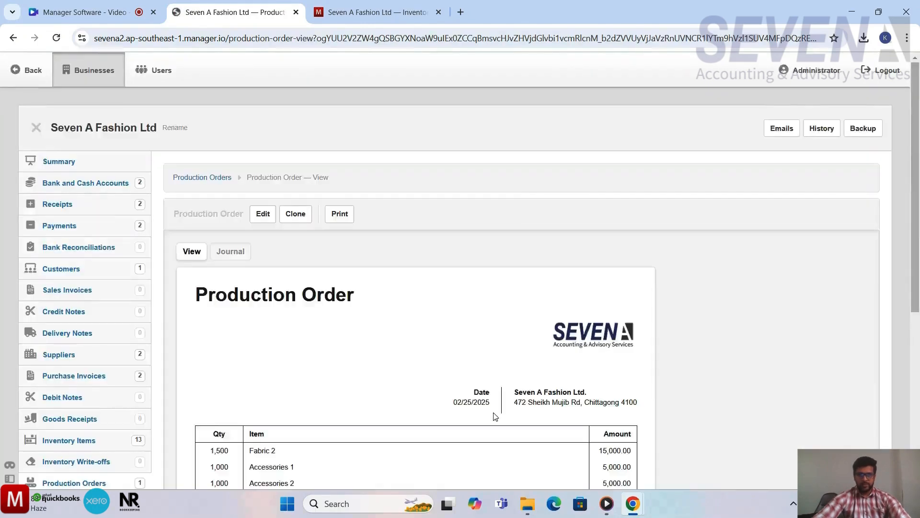
- Examine the production order's item amounts, and review the manufacturing expense accounts in the business summary
{"action": "scroll", "coordinate": [495, 416], "scroll_direction": "down", "scroll_amount": 2}
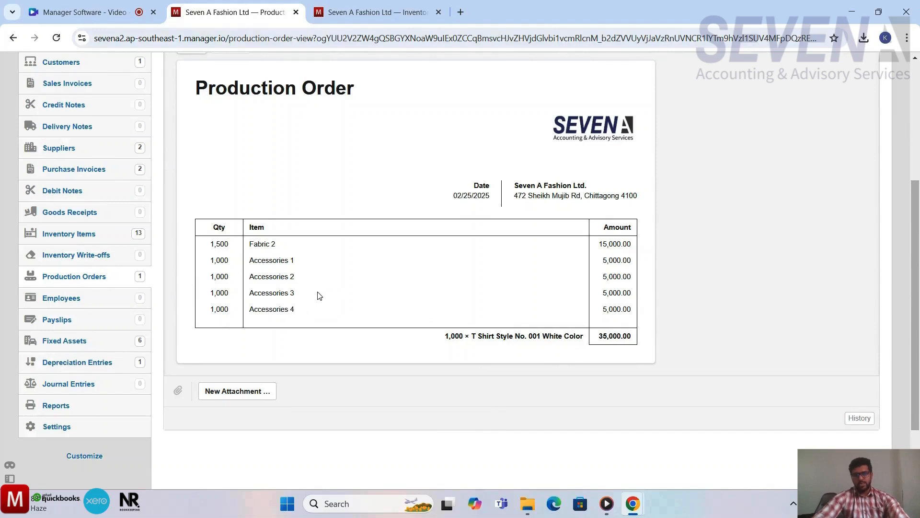
{"action": "scroll", "coordinate": [319, 295], "scroll_direction": "down", "scroll_amount": 1}
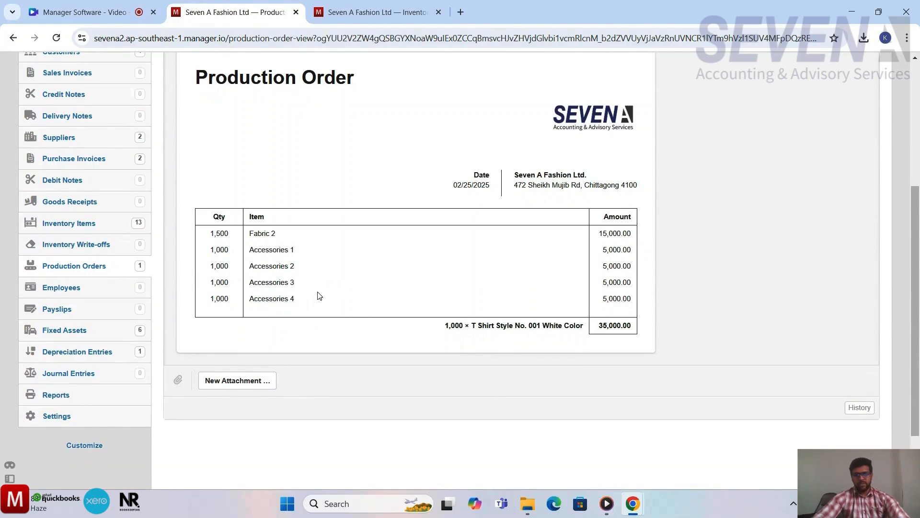
{"action": "scroll", "coordinate": [319, 295], "scroll_direction": "up", "scroll_amount": 5}
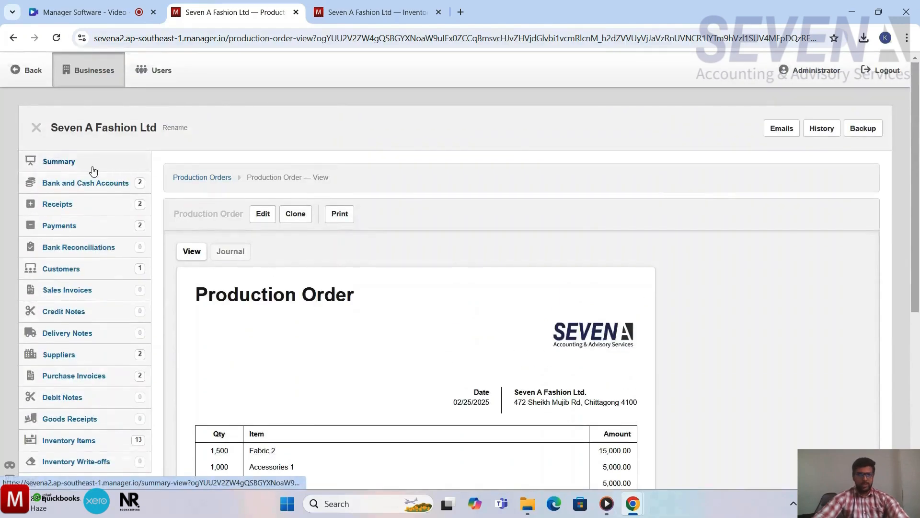
{"action": "left_click", "coordinate": [91, 167]}
{"action": "scroll", "coordinate": [684, 376], "scroll_direction": "down", "scroll_amount": 5}
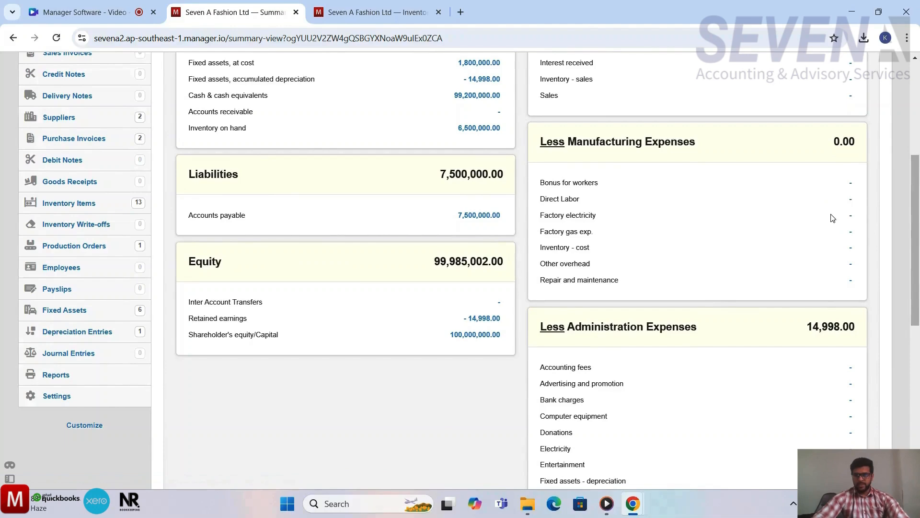
{"action": "scroll", "coordinate": [702, 213], "scroll_direction": "up", "scroll_amount": 2}
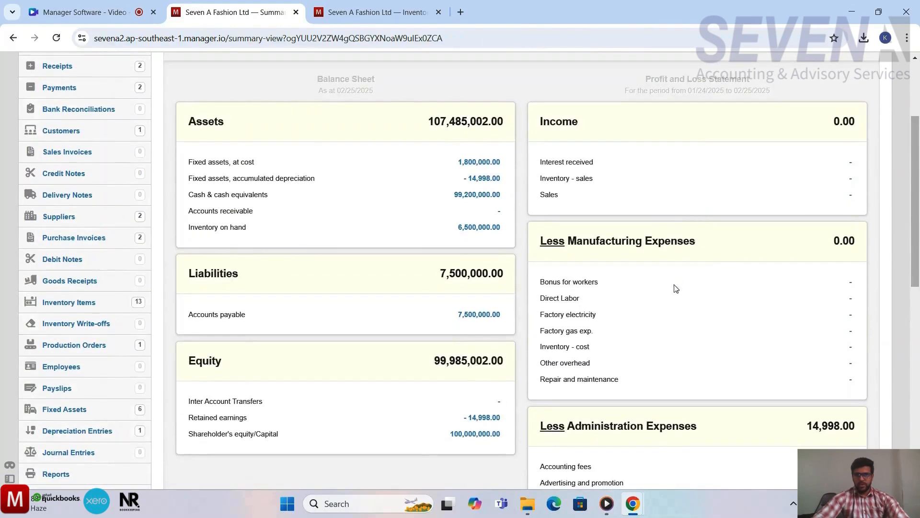
{"action": "scroll", "coordinate": [610, 456], "scroll_direction": "up", "scroll_amount": 1}
{"action": "scroll", "coordinate": [614, 456], "scroll_direction": "down", "scroll_amount": 1}
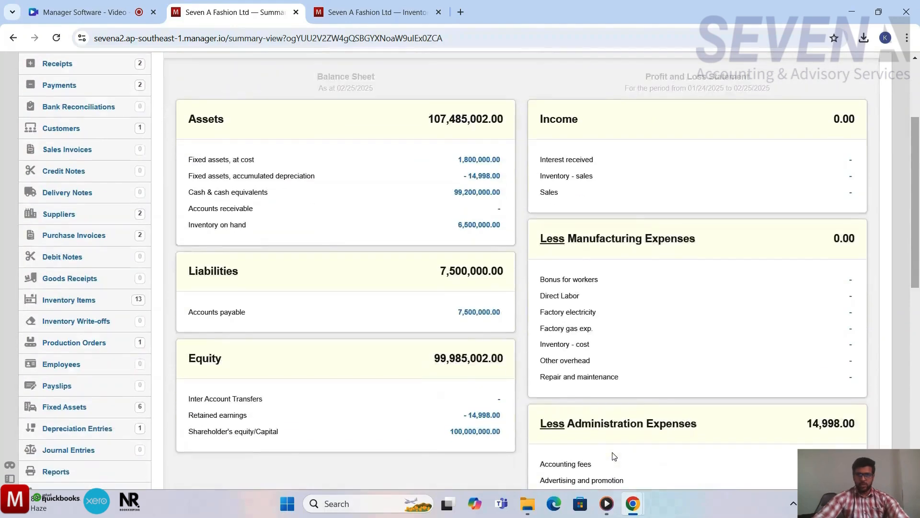
{"action": "scroll", "coordinate": [332, 269], "scroll_direction": "up", "scroll_amount": 2}
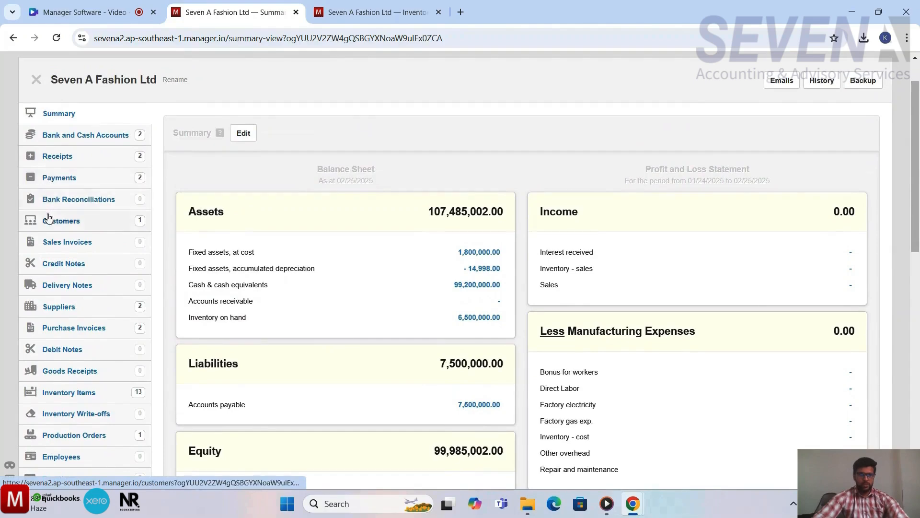
- Start a new payment paid from the Cash in hand account and begin editing its description
{"action": "left_click", "coordinate": [61, 186]}
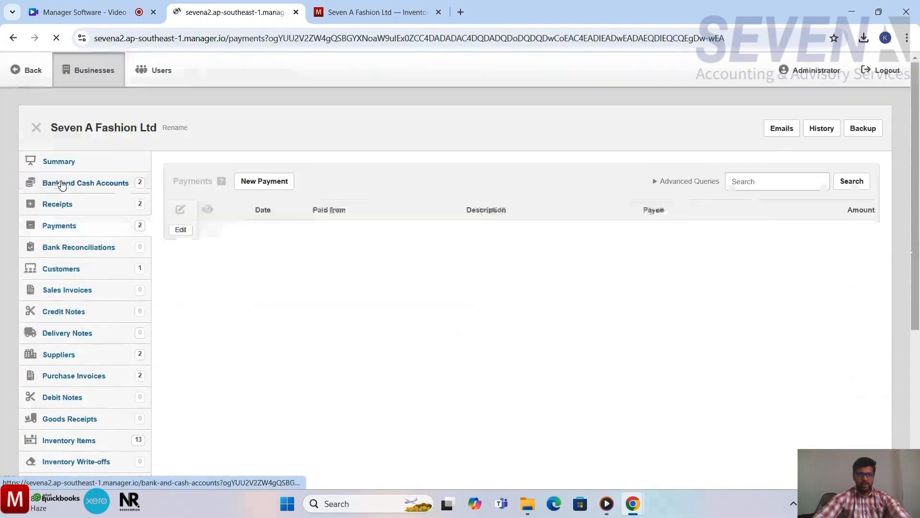
{"action": "left_click", "coordinate": [263, 183]}
{"action": "scroll", "coordinate": [392, 341], "scroll_direction": "down", "scroll_amount": 2}
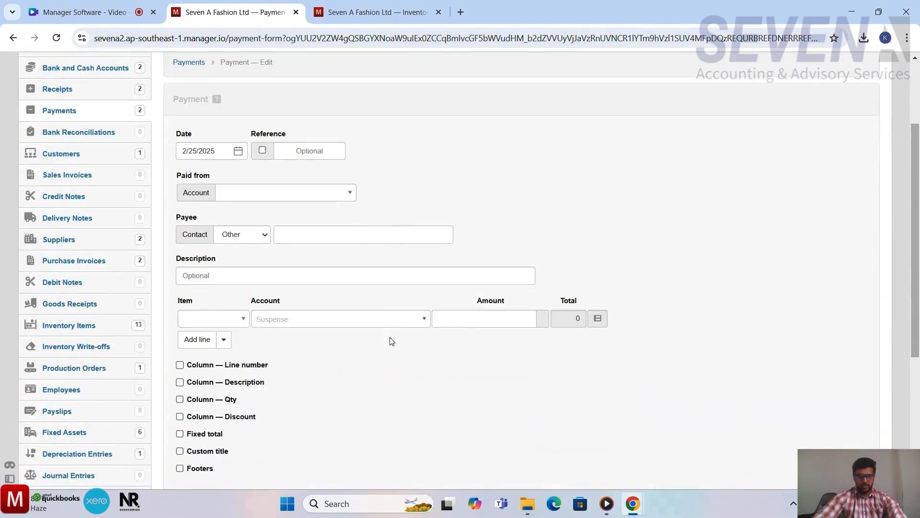
{"action": "left_click", "coordinate": [333, 193]}
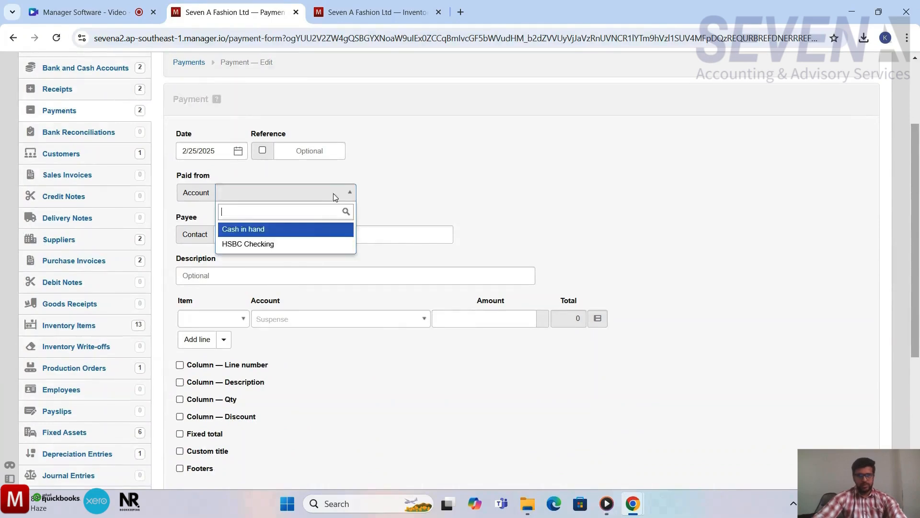
{"action": "left_click", "coordinate": [296, 230]}
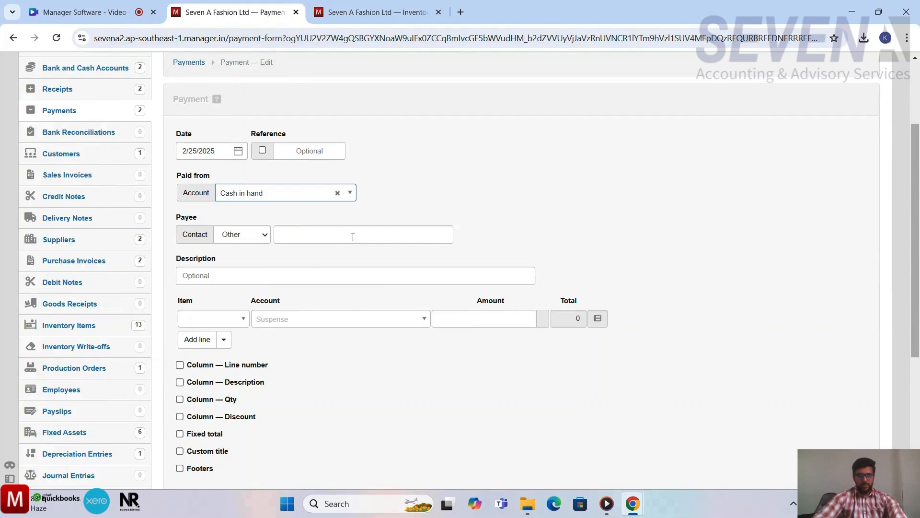
{"action": "scroll", "coordinate": [427, 302], "scroll_direction": "down", "scroll_amount": 2}
{"action": "left_click", "coordinate": [335, 187]}
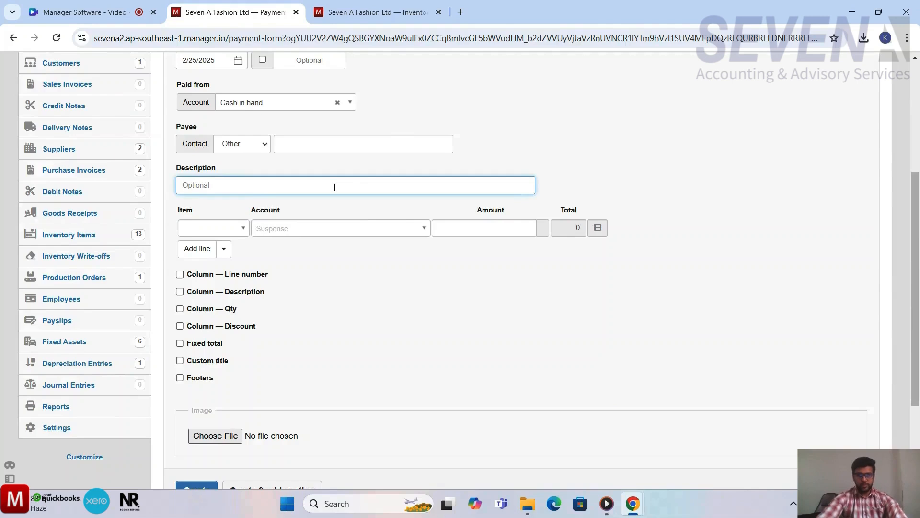
{"action": "type", "text": "Dirct"}
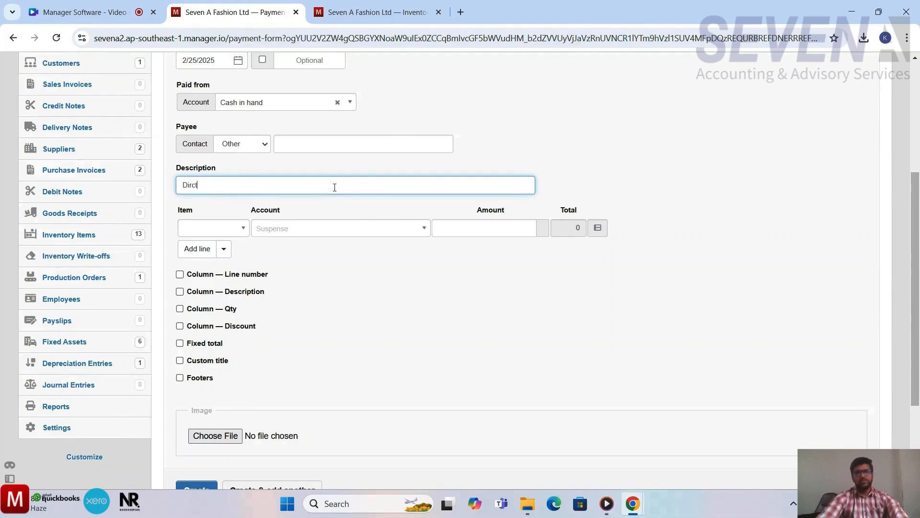
{"action": "key", "text": "BackSpace"}
{"action": "key", "text": "BackSpace"}
{"action": "key", "text": "BackSpace"}
{"action": "key", "text": "BackSpace"}
{"action": "key", "text": "BackSpace"}
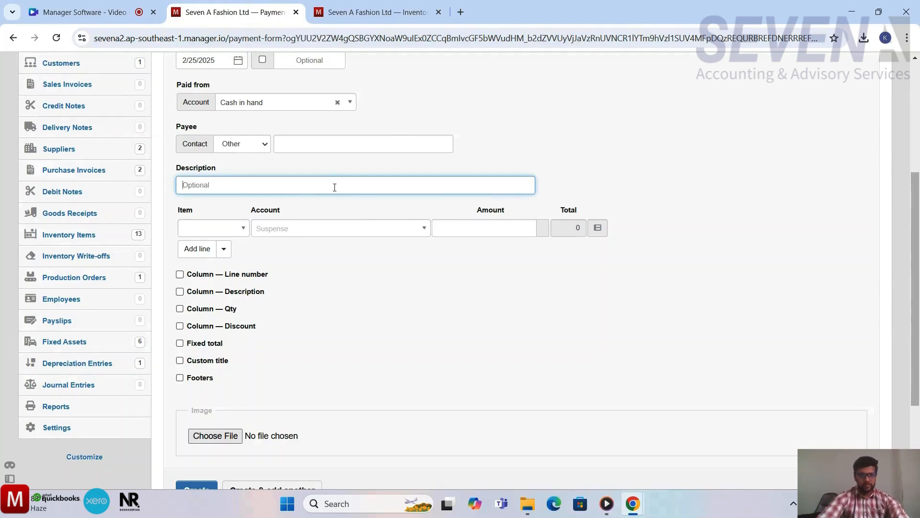
- Enter the payment description "Labor cost for 1000 pcs of T shirt Style no.001"
{"action": "type", "text": "Labor cost for"}
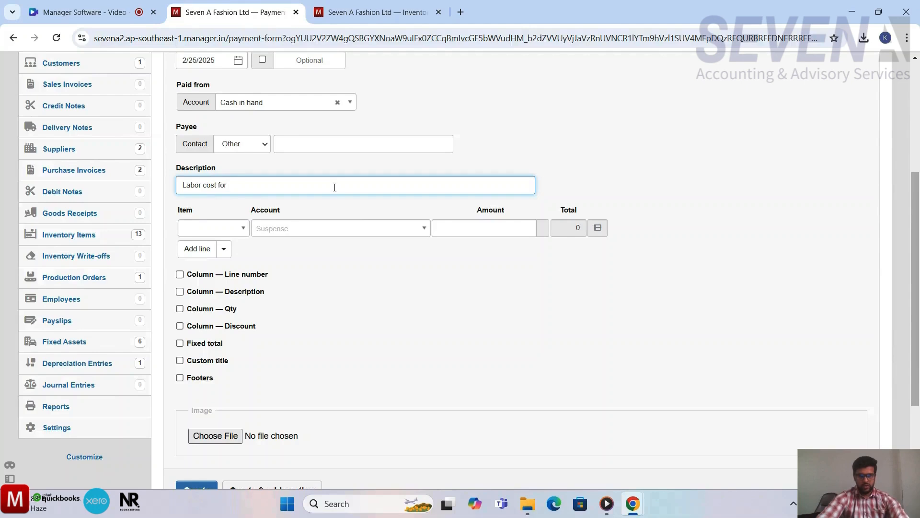
{"action": "type", "text": " 1000 pcs of T shirt Style no."}
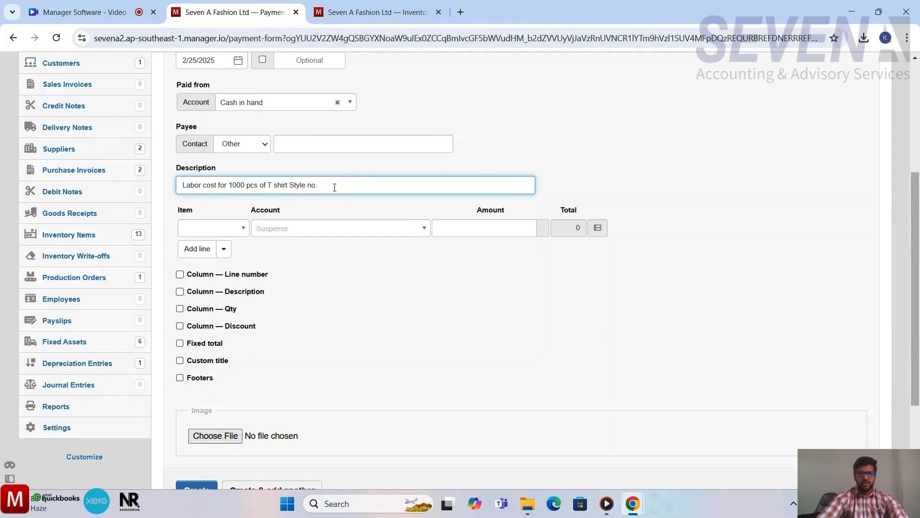
- Assign the payment line to the Direct Labor account with an amount of 30000, and create the payment
{"action": "scroll", "coordinate": [390, 285], "scroll_direction": "down", "scroll_amount": 1}
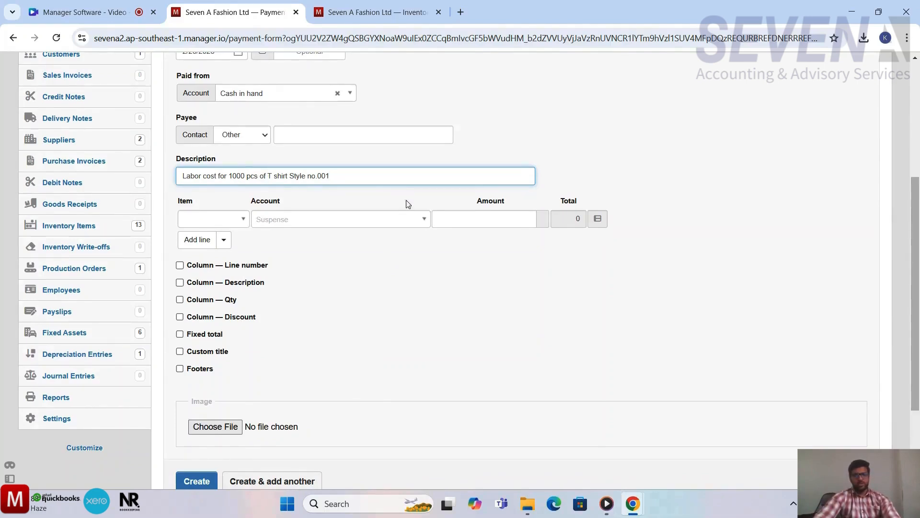
{"action": "left_click", "coordinate": [401, 219]}
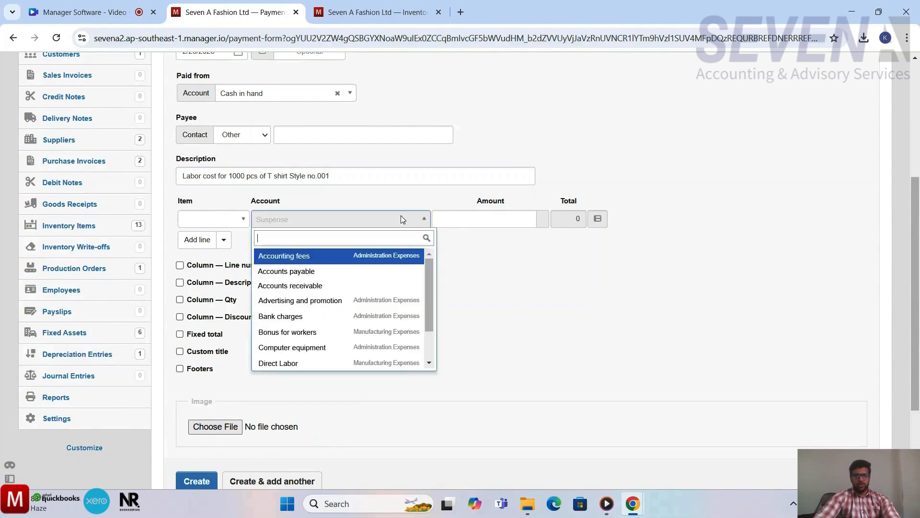
{"action": "type", "text": "dir"}
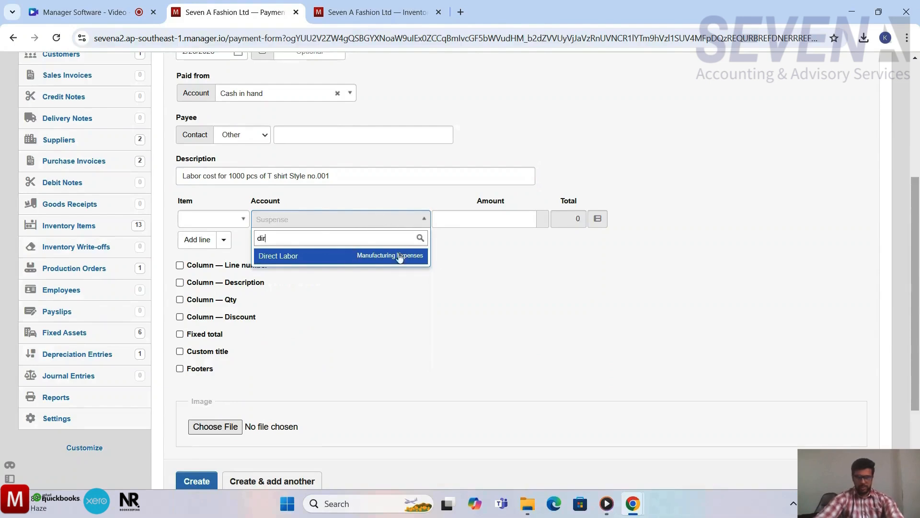
{"action": "left_click", "coordinate": [377, 259]}
{"action": "left_click", "coordinate": [481, 260]}
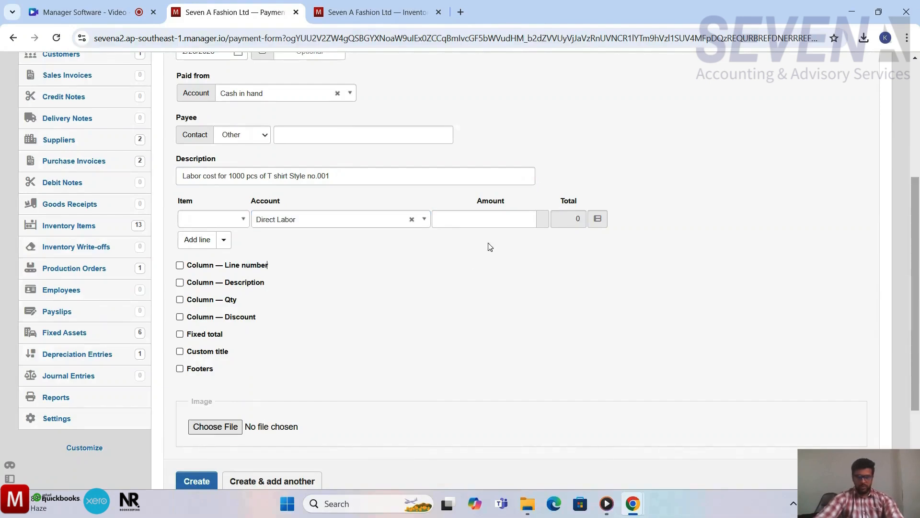
{"action": "left_click", "coordinate": [497, 223]}
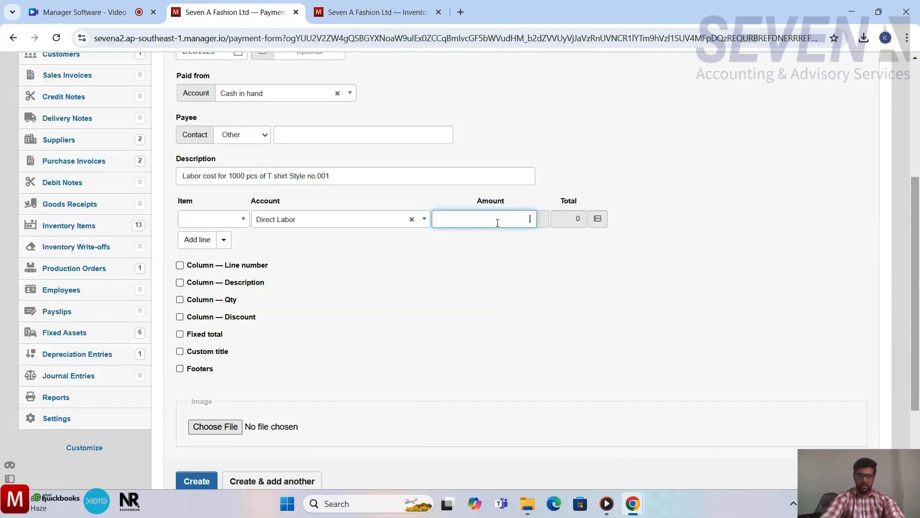
{"action": "type", "text": "30"}
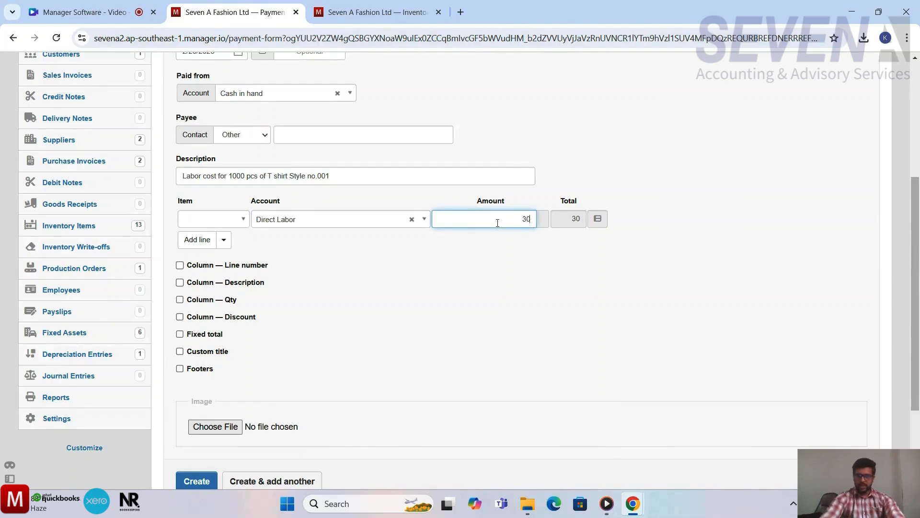
{"action": "type", "text": ",0"}
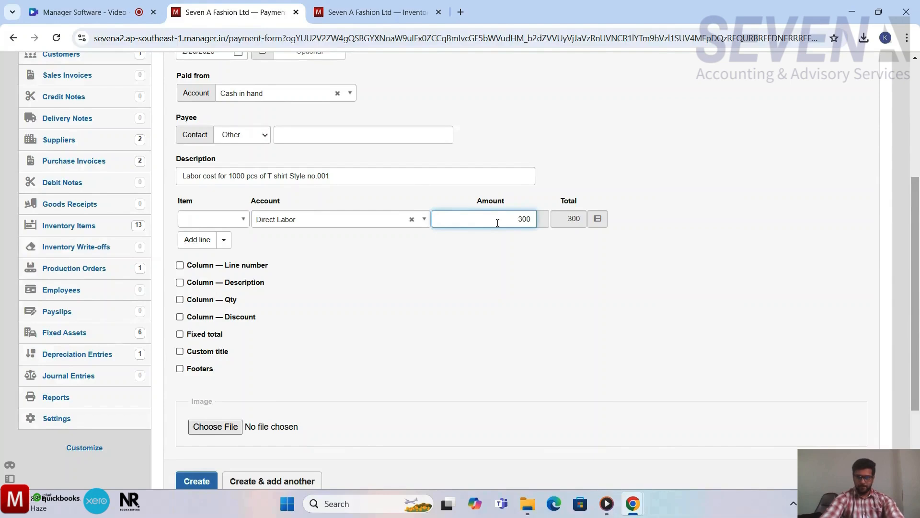
{"action": "type", "text": "00"}
{"action": "scroll", "coordinate": [498, 223], "scroll_direction": "down", "scroll_amount": 1}
{"action": "left_click", "coordinate": [196, 436]}
- Copy the Direct Labor payment to a new payment
{"action": "scroll", "coordinate": [541, 381], "scroll_direction": "down", "scroll_amount": 3}
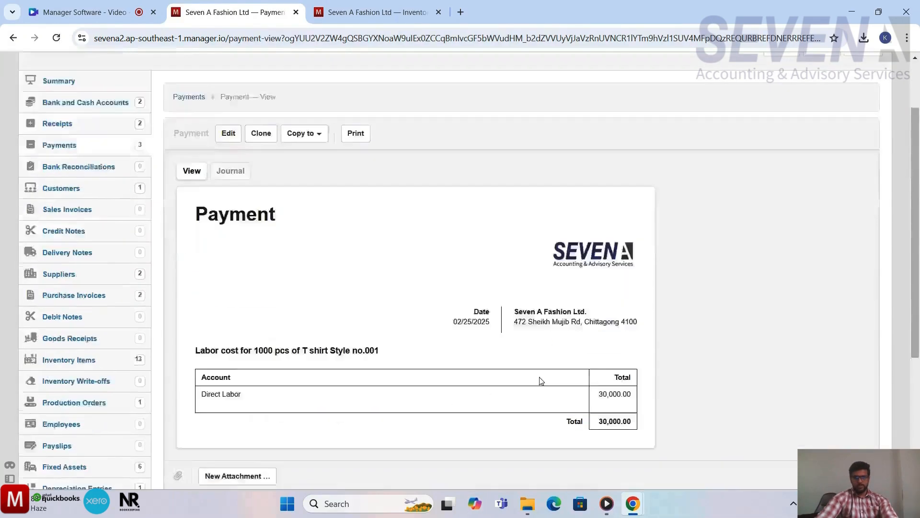
{"action": "scroll", "coordinate": [541, 381], "scroll_direction": "up", "scroll_amount": 4}
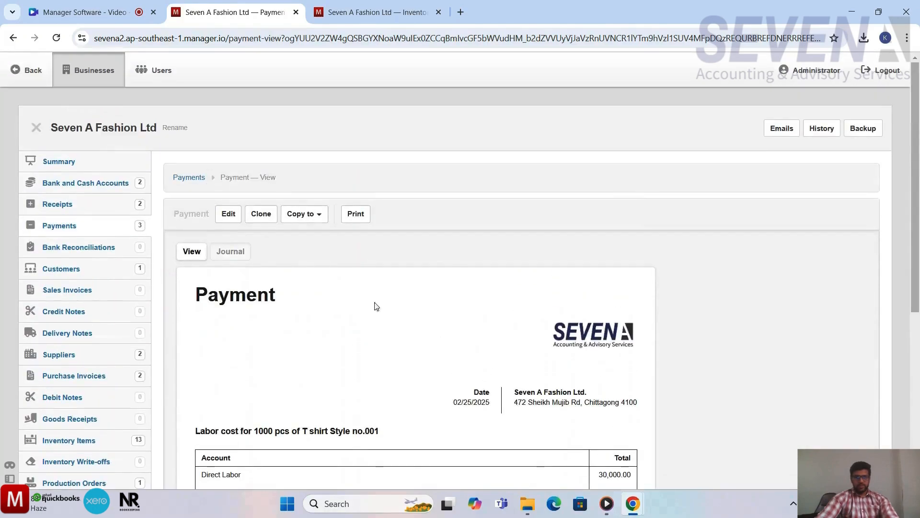
{"action": "left_click", "coordinate": [303, 215]}
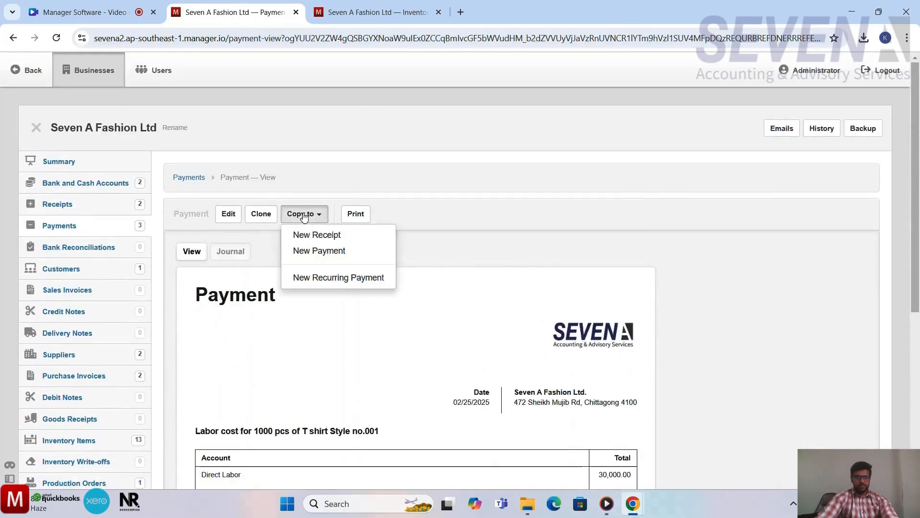
{"action": "left_click", "coordinate": [319, 250]}
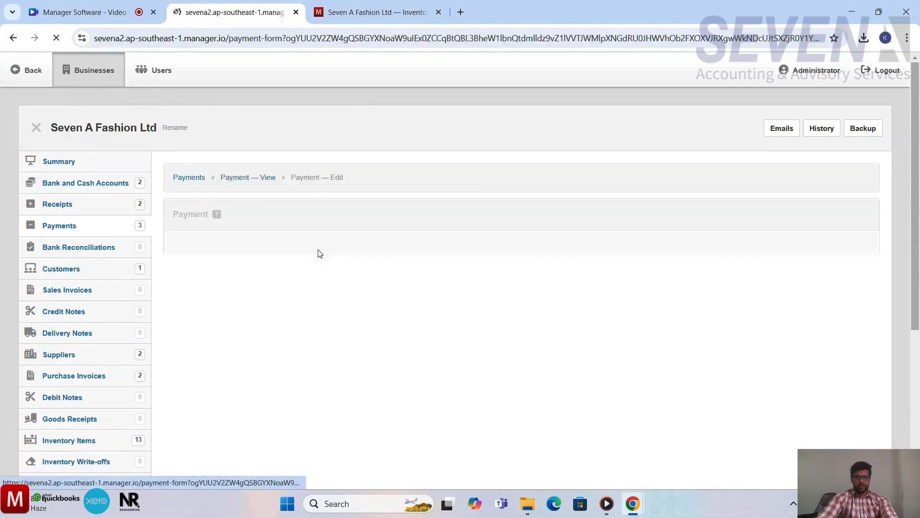
- Change the copied payment's description to "Electricity cost for 1000 pcs of T shirt Style no.001"
{"action": "scroll", "coordinate": [378, 290], "scroll_direction": "down", "scroll_amount": 2}
{"action": "scroll", "coordinate": [379, 289], "scroll_direction": "down", "scroll_amount": 2}
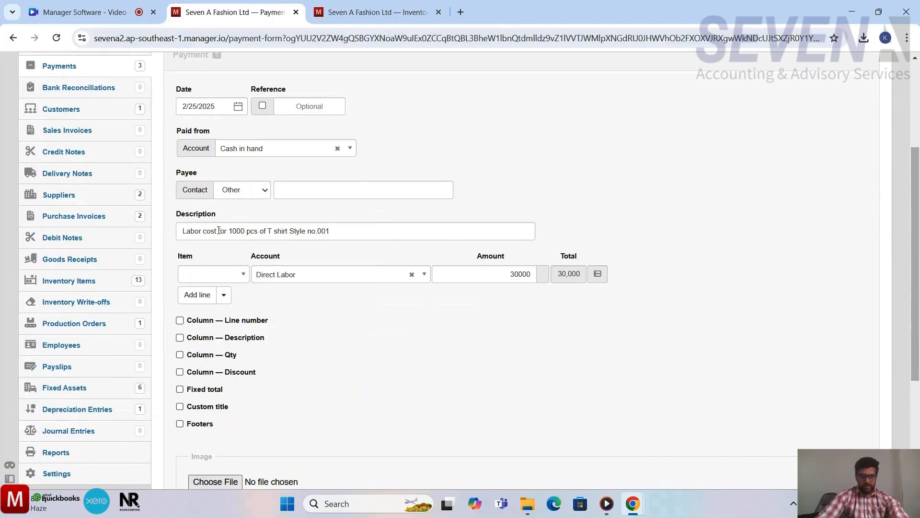
{"action": "left_click", "coordinate": [201, 232]}
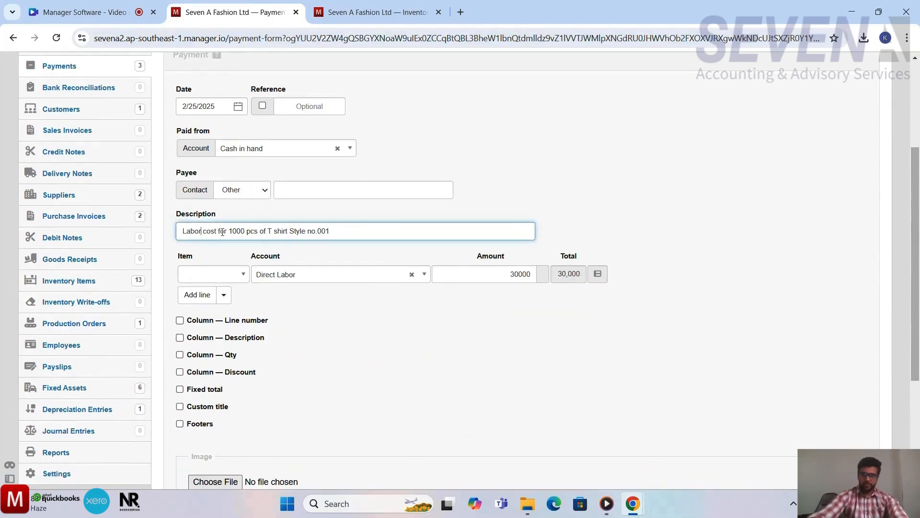
{"action": "key", "text": "BackSpace"}
{"action": "key", "text": "BackSpace"}
{"action": "key", "text": "BackSpace"}
{"action": "key", "text": "BackSpace"}
{"action": "key", "text": "BackSpace"}
{"action": "type", "text": "E"}
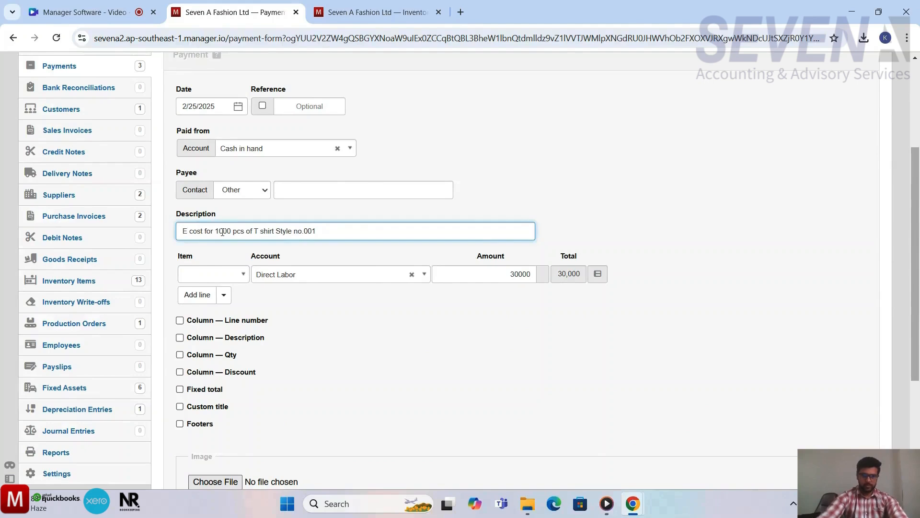
{"action": "type", "text": "lectri"}
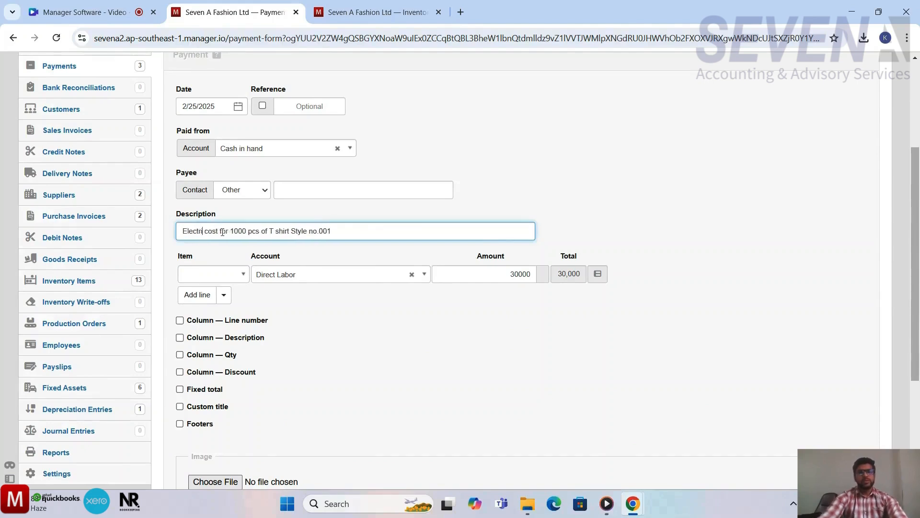
{"action": "type", "text": "city"}
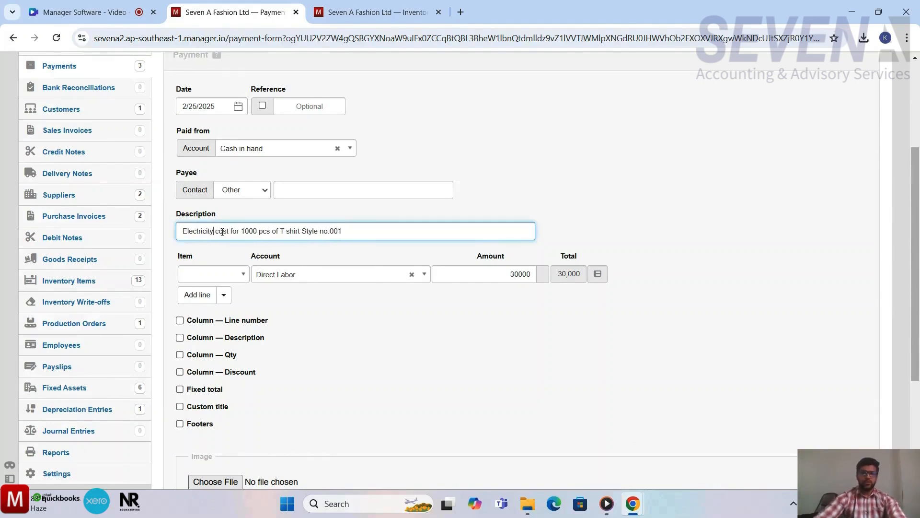
- Assign the electricity payment's line to the Factory electricity account under Manufacturing Expenses
{"action": "scroll", "coordinate": [390, 335], "scroll_direction": "down", "scroll_amount": 1}
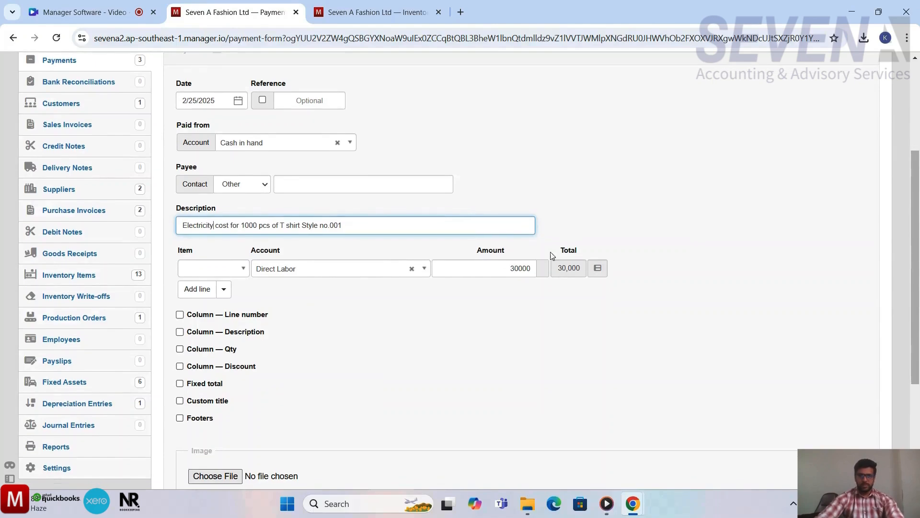
{"action": "left_click", "coordinate": [347, 268]}
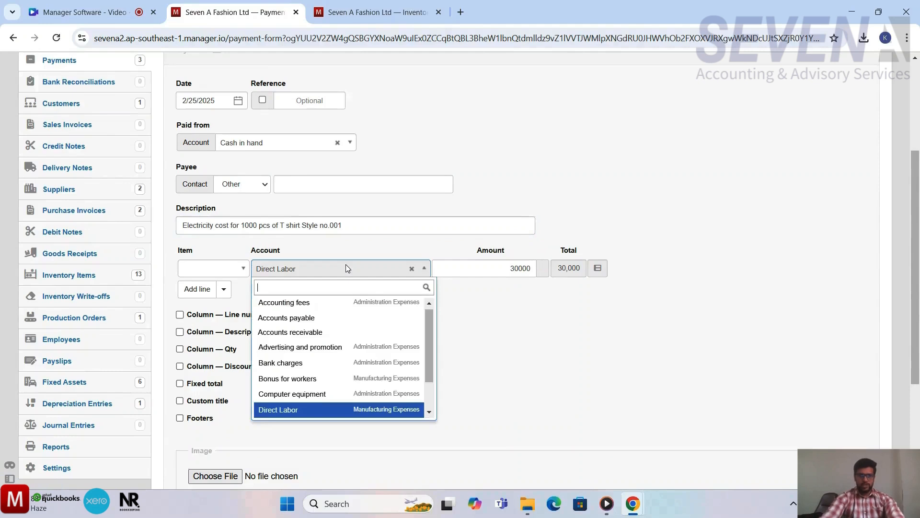
{"action": "type", "text": "ele"}
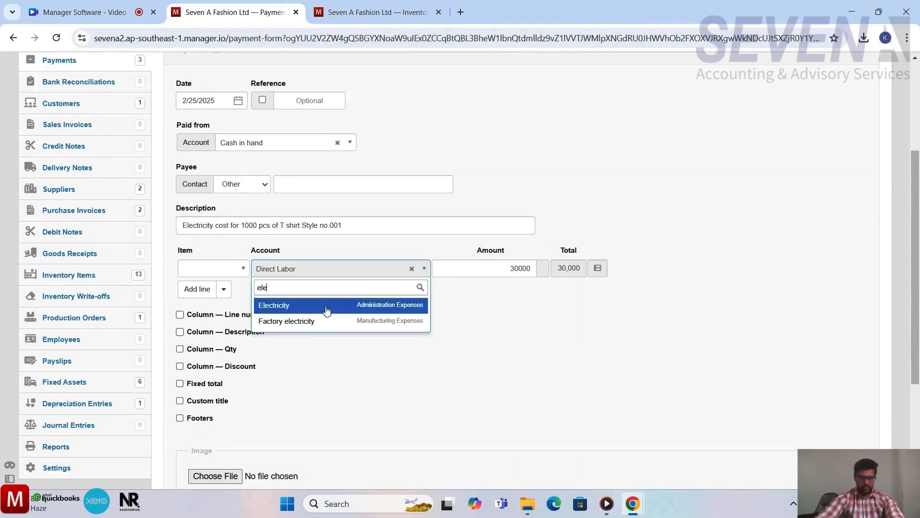
{"action": "left_click", "coordinate": [318, 322]}
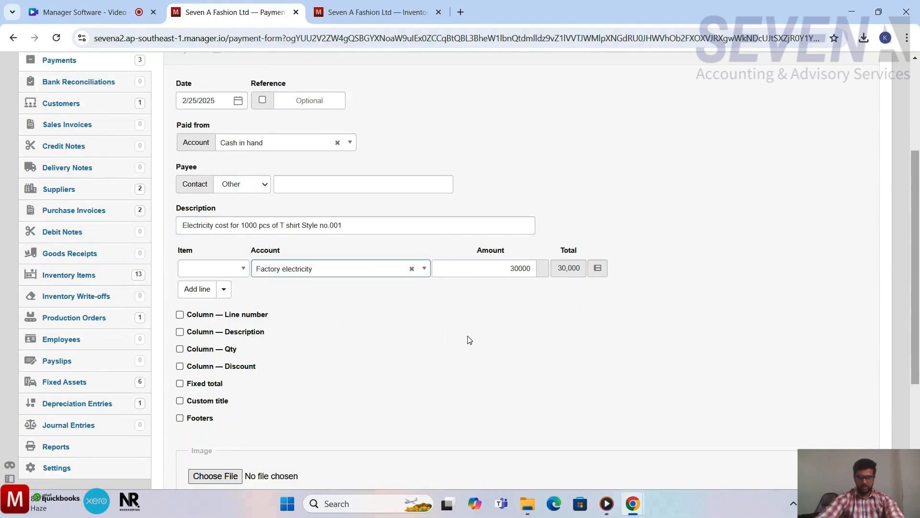
- Set the Factory electricity line's amount to 10000, and create the payment with another one started
{"action": "left_click", "coordinate": [506, 267]}
{"action": "key", "text": "Delete"}
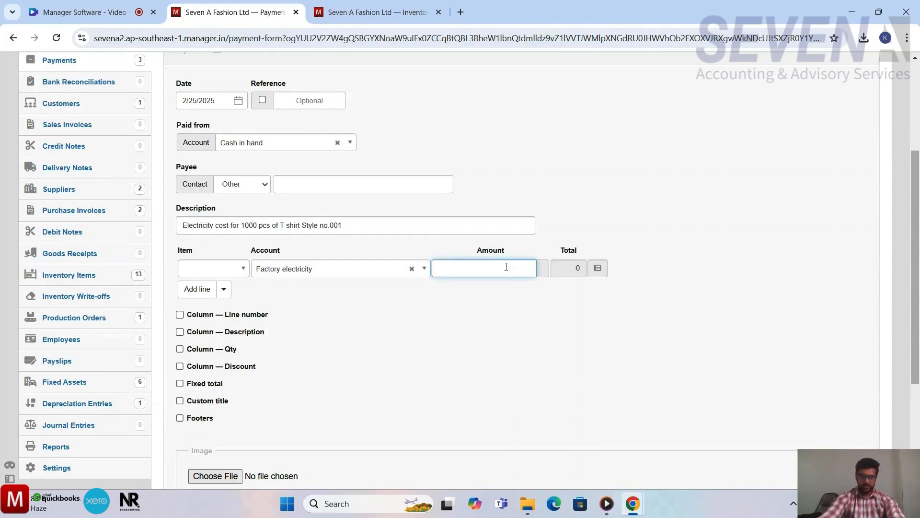
{"action": "type", "text": "1oo"}
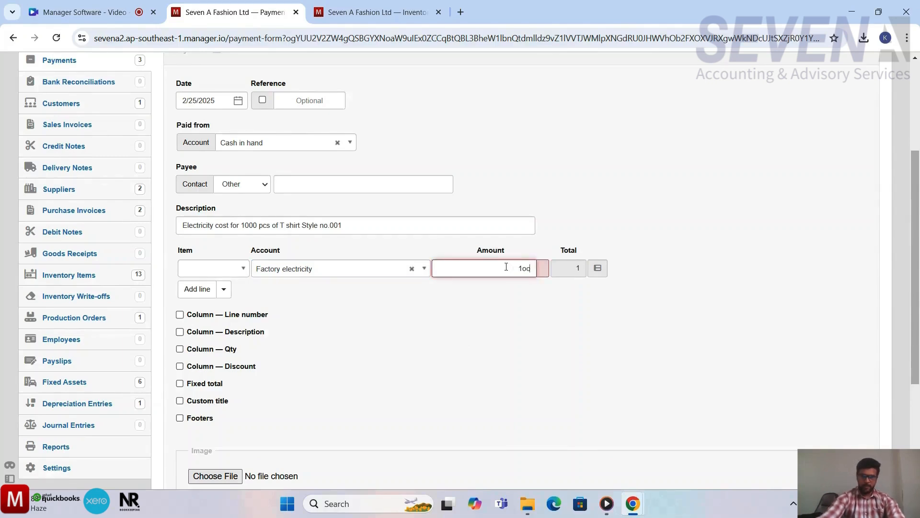
{"action": "key", "text": "BackSpace"}
{"action": "key", "text": "BackSpace"}
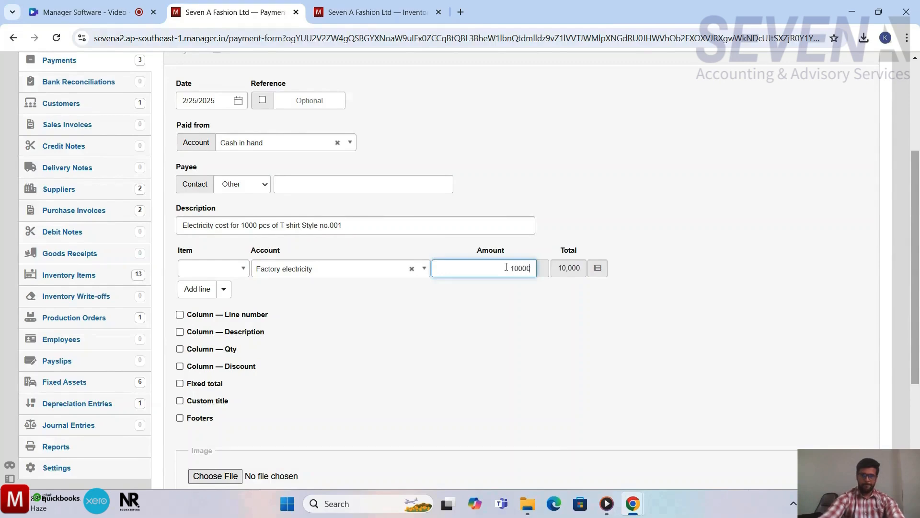
{"action": "type", "text": "0000"}
{"action": "left_click", "coordinate": [550, 363]}
{"action": "scroll", "coordinate": [550, 363], "scroll_direction": "down", "scroll_amount": 3}
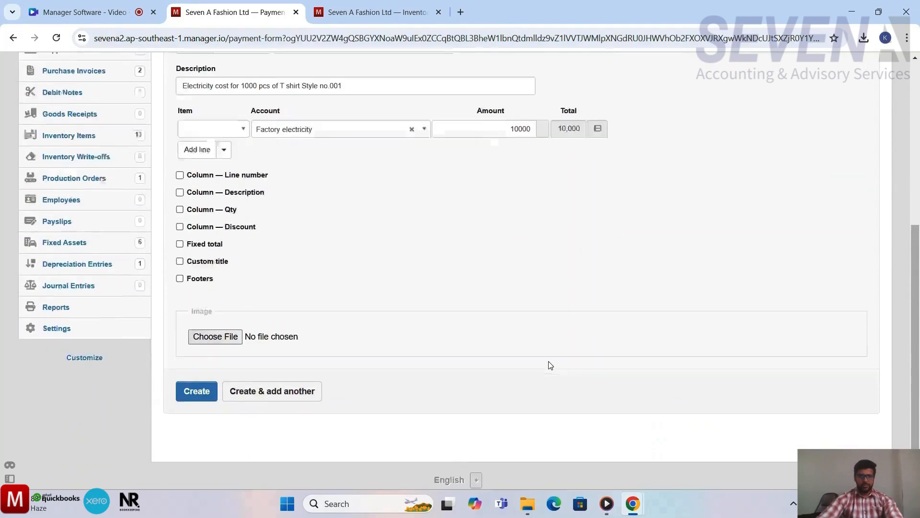
{"action": "left_click", "coordinate": [271, 373]}
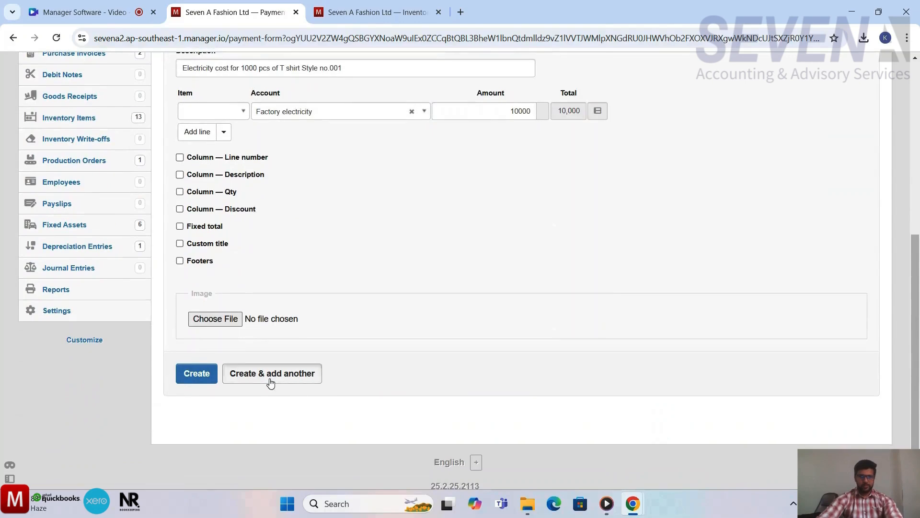
- Change the account on the new payment's line to Other overhead
{"action": "scroll", "coordinate": [507, 360], "scroll_direction": "up", "scroll_amount": 1}
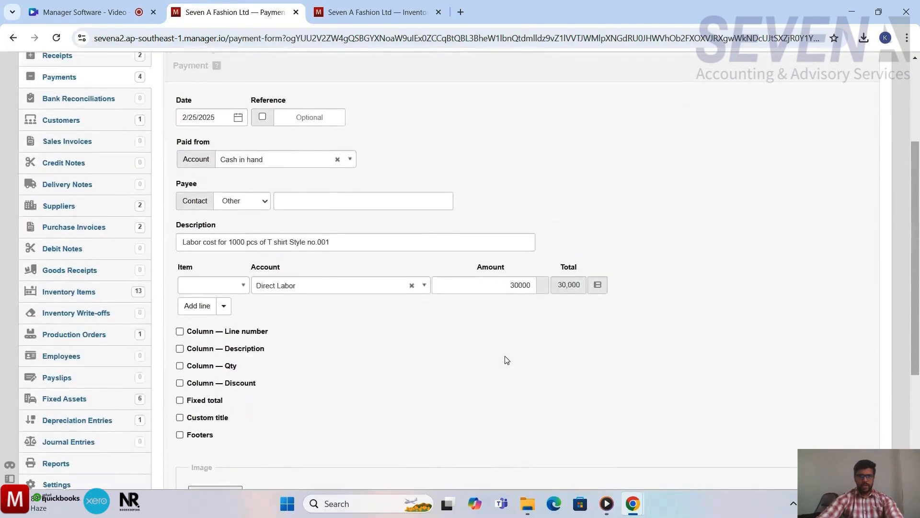
{"action": "scroll", "coordinate": [407, 164], "scroll_direction": "up", "scroll_amount": 1}
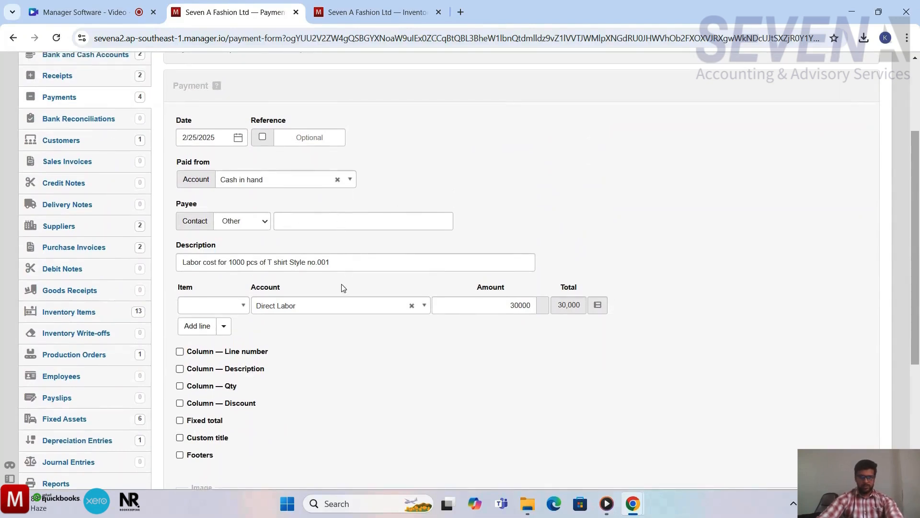
{"action": "scroll", "coordinate": [342, 284], "scroll_direction": "down", "scroll_amount": 2}
{"action": "scroll", "coordinate": [356, 249], "scroll_direction": "down", "scroll_amount": 1}
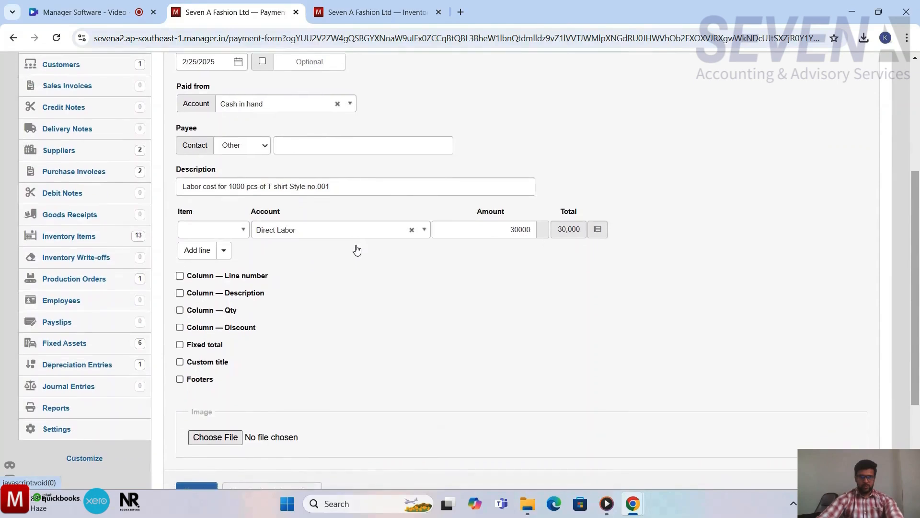
{"action": "left_click", "coordinate": [339, 230]}
{"action": "type", "text": "other"}
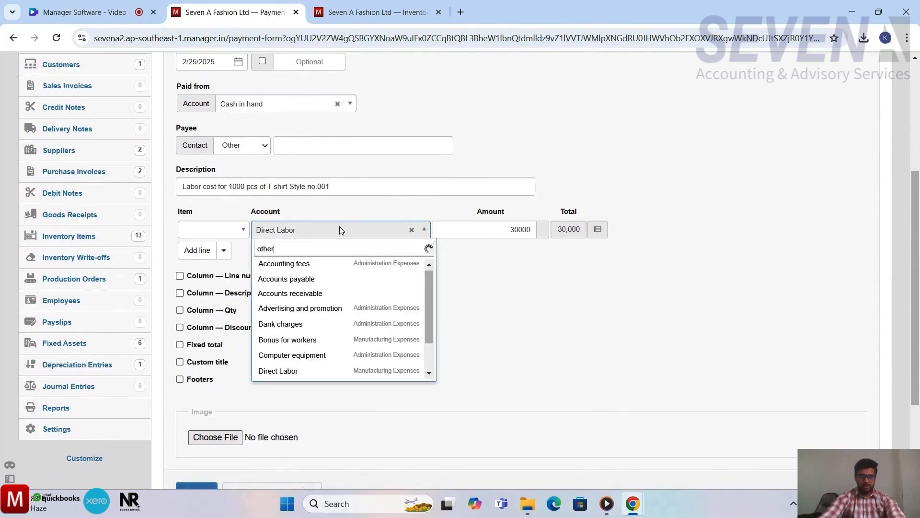
{"action": "left_click", "coordinate": [312, 266]}
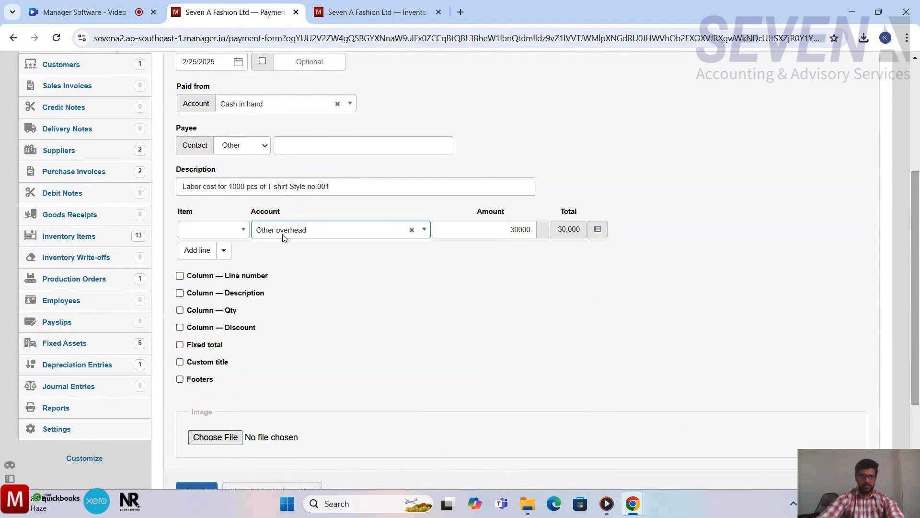
- Change the payment description to "Other factory overhead cost for 1000 pcs of T shirt Style no.001"
{"action": "left_click", "coordinate": [203, 186]}
{"action": "key", "text": "BackSpace"}
{"action": "key", "text": "BackSpace"}
{"action": "key", "text": "BackSpace"}
{"action": "key", "text": "BackSpace"}
{"action": "key", "text": "BackSpace"}
{"action": "key", "text": "BackSpace"}
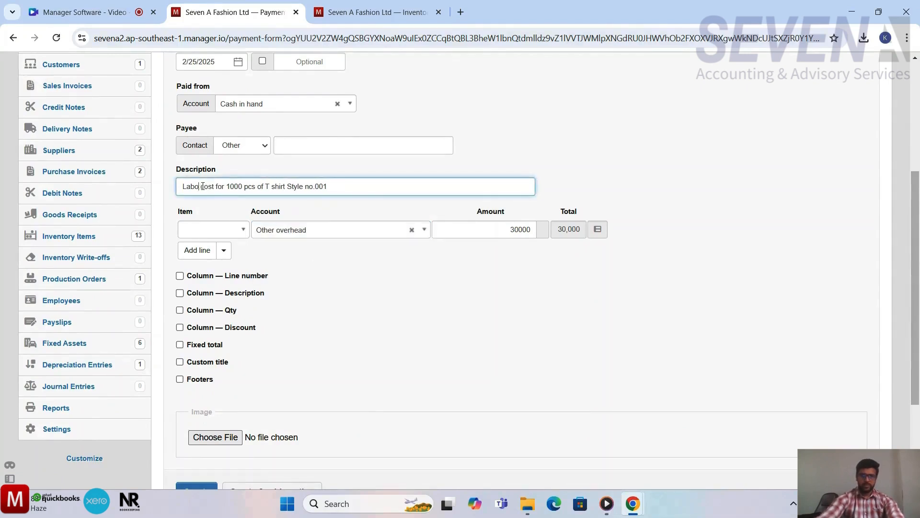
{"action": "type", "text": "Other "}
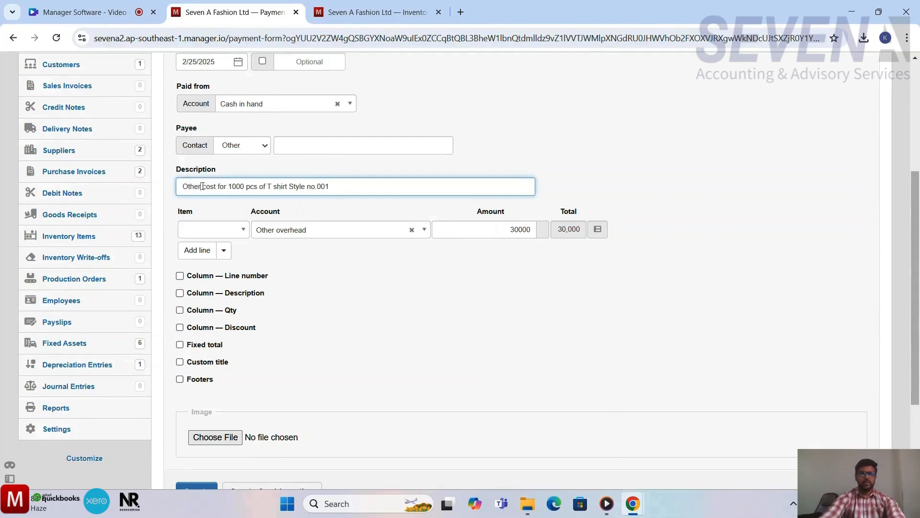
{"action": "type", "text": " factory over"}
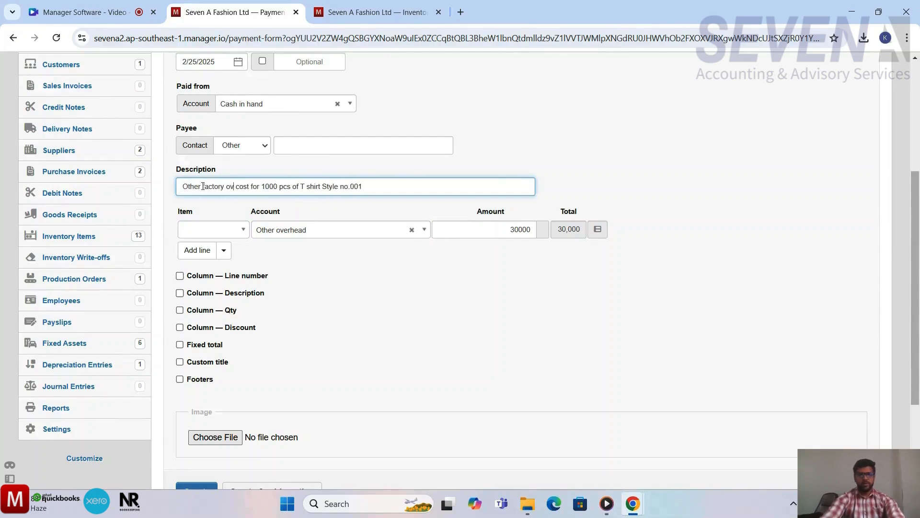
{"action": "type", "text": "head"}
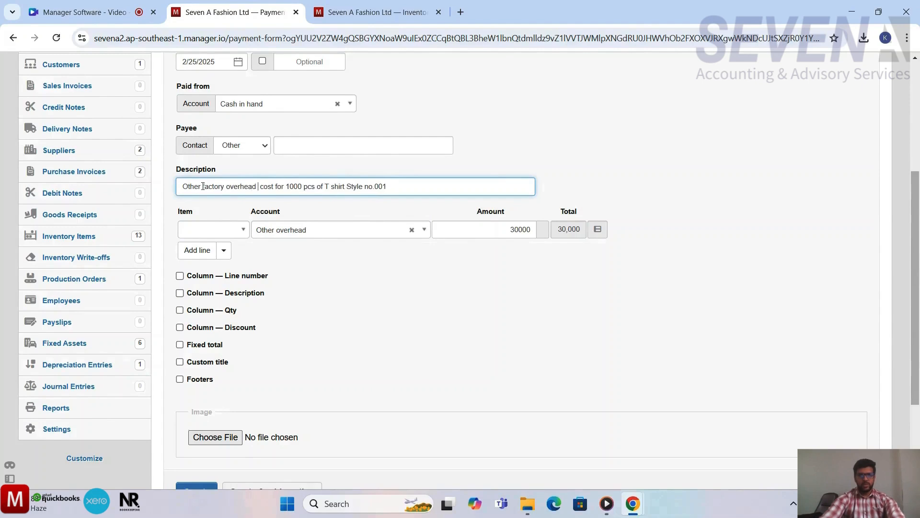
- Set the Other overhead line's amount to 20000, and create the payment
{"action": "left_click_drag", "start_coordinate": [402, 319], "coordinate": [520, 229]}
{"action": "left_click", "coordinate": [519, 229]}
{"action": "key", "text": "BackSpace"}
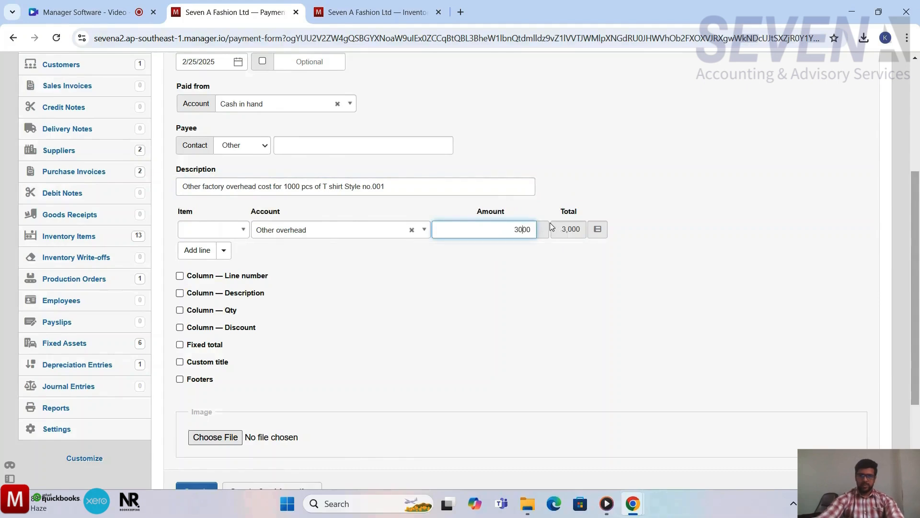
{"action": "type", "text": "20000"}
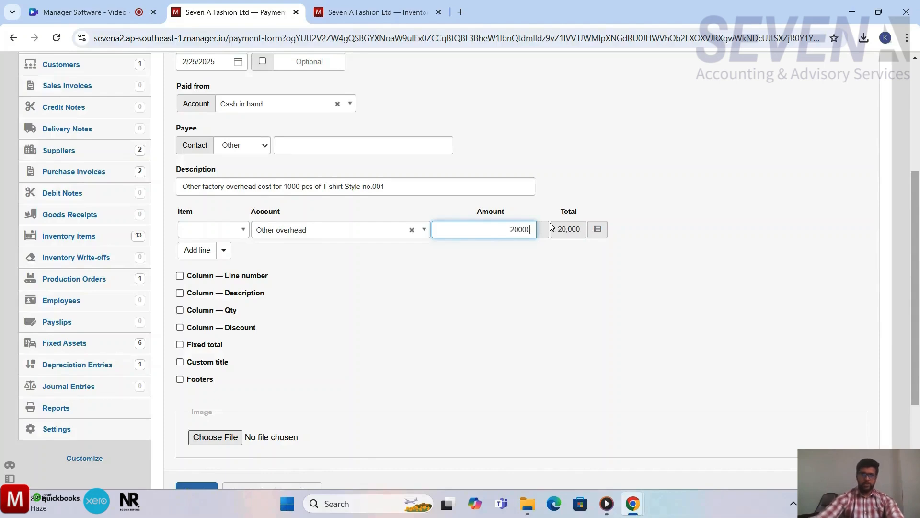
{"action": "scroll", "coordinate": [484, 326], "scroll_direction": "down", "scroll_amount": 3}
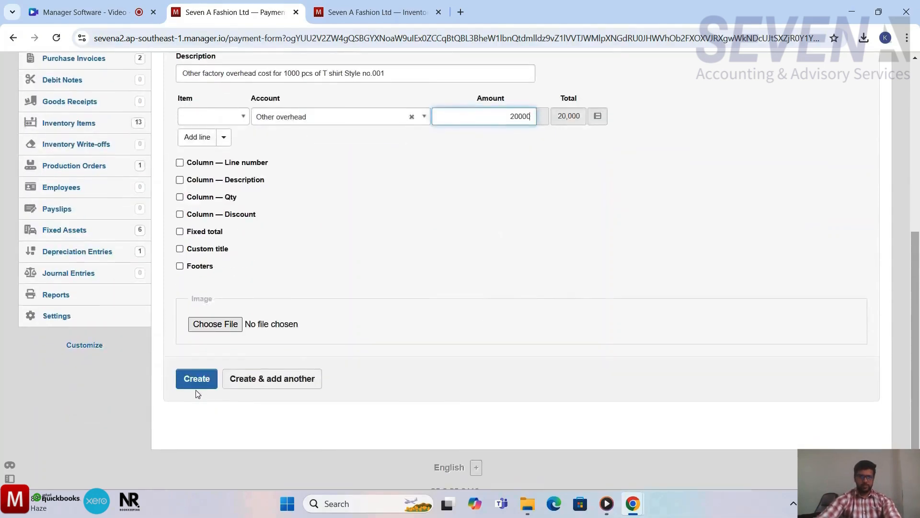
{"action": "left_click", "coordinate": [197, 386]}
- Check the created overhead payment, and review the manufacturing expense accounts in the business summary
{"action": "scroll", "coordinate": [444, 429], "scroll_direction": "down", "scroll_amount": 4}
{"action": "scroll", "coordinate": [445, 428], "scroll_direction": "up", "scroll_amount": 3}
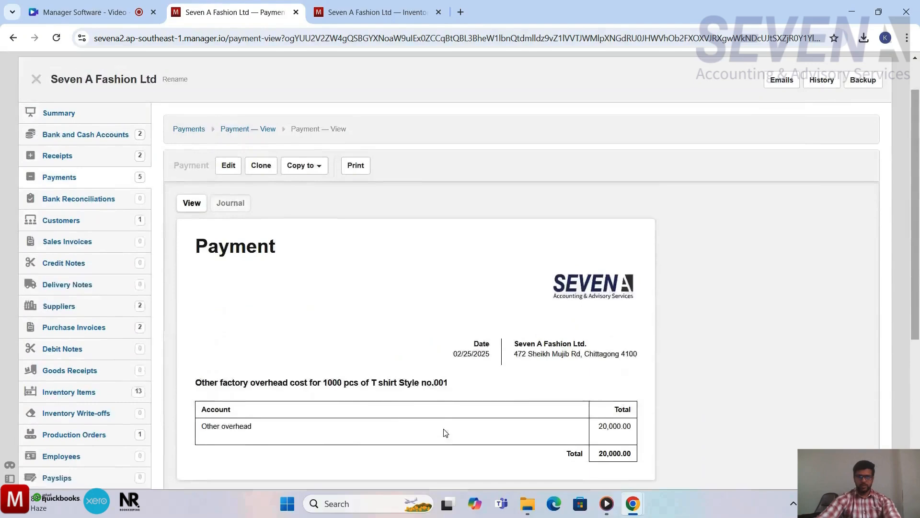
{"action": "left_click", "coordinate": [42, 128]}
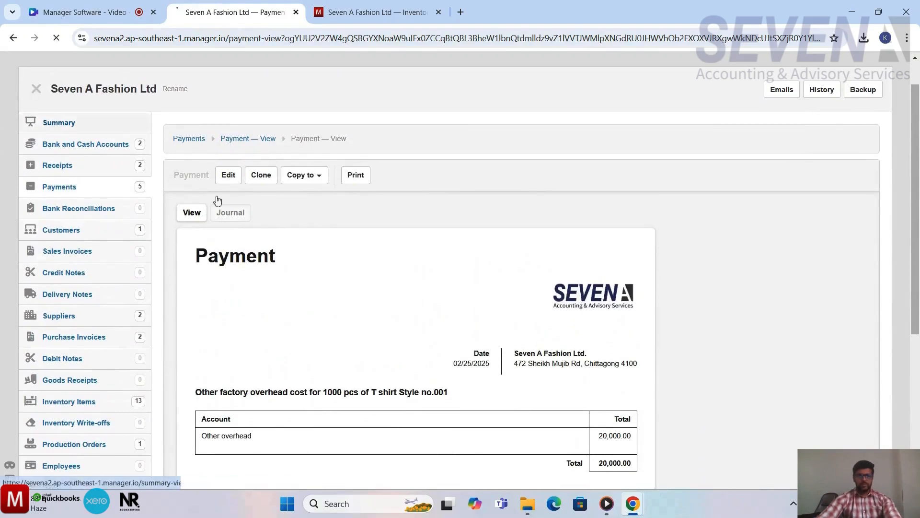
{"action": "scroll", "coordinate": [696, 342], "scroll_direction": "down", "scroll_amount": 3}
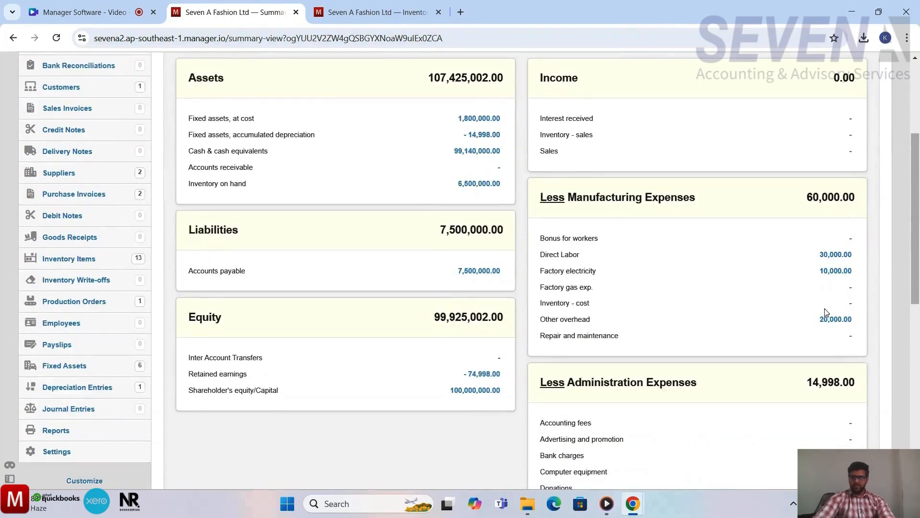